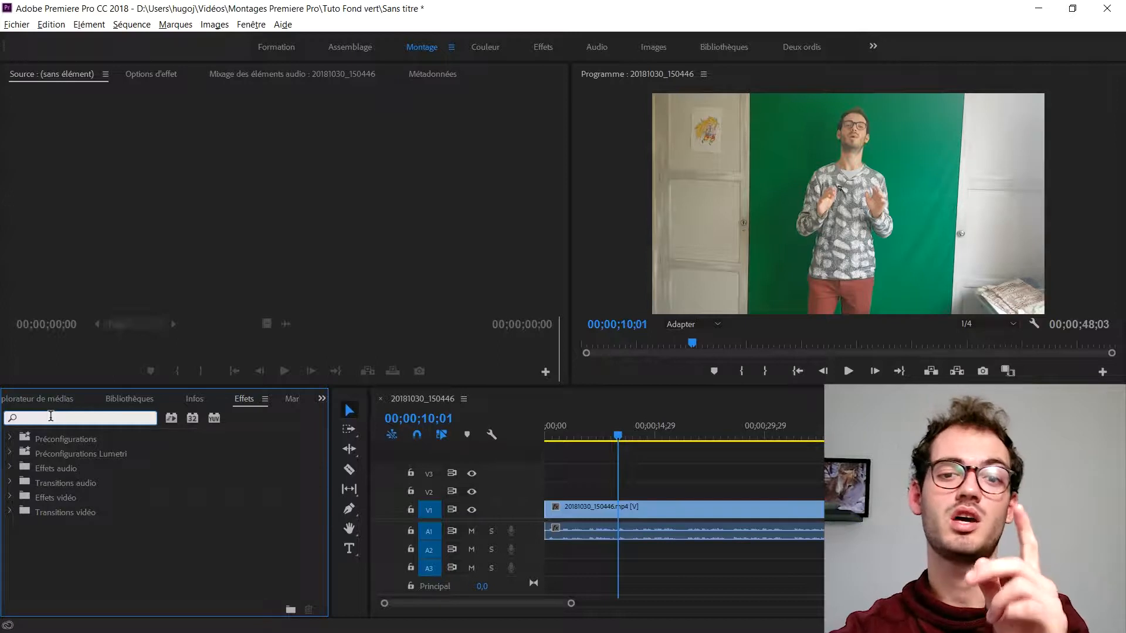
Find the UltraKey effect and apply it to the 20181030_150446.mp4 clip on track V1.
text(ultr)
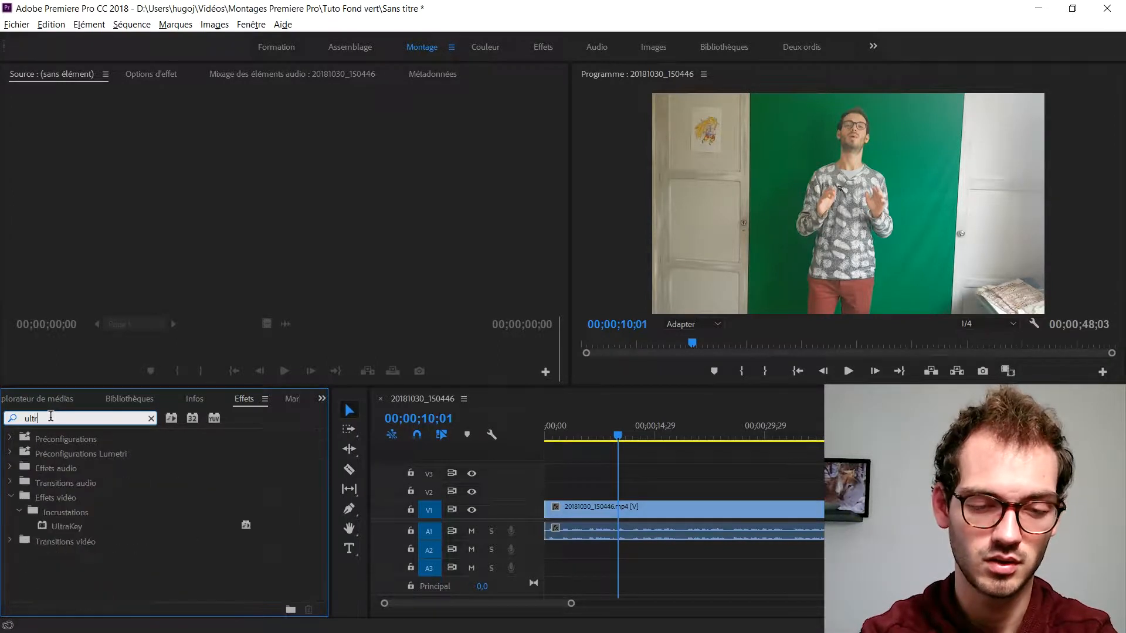
text(a key)
drag(66, 527, 606, 506)
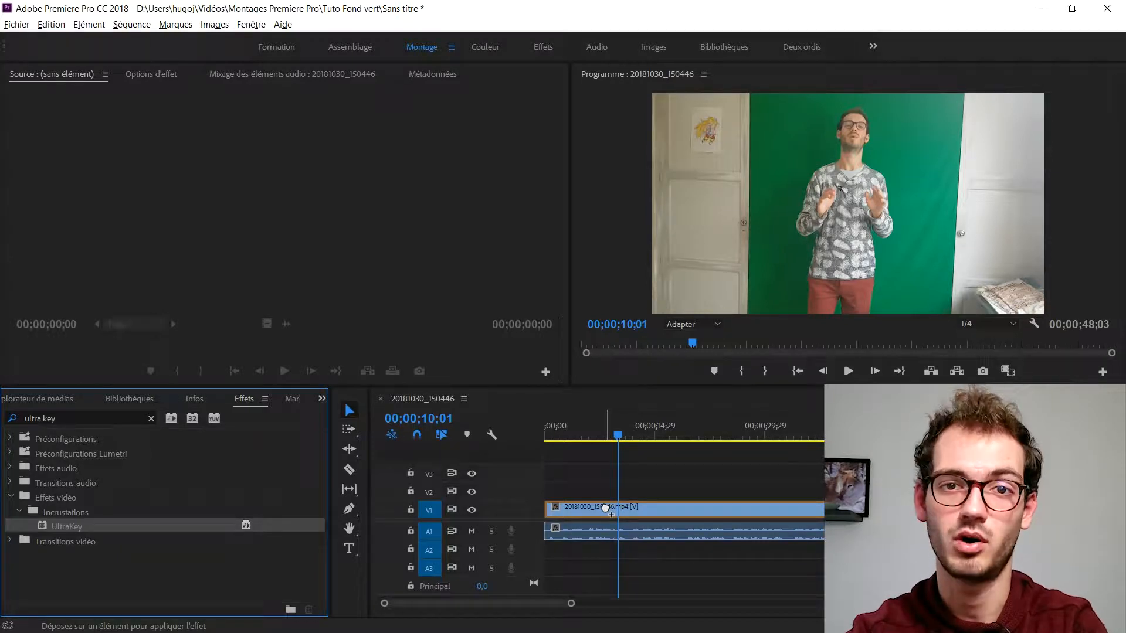
drag(606, 508, 606, 508)
At the start of the sequence, sample the green backdrop beside the person's head as UltraKey's Couleur de découpe.
key(Home)
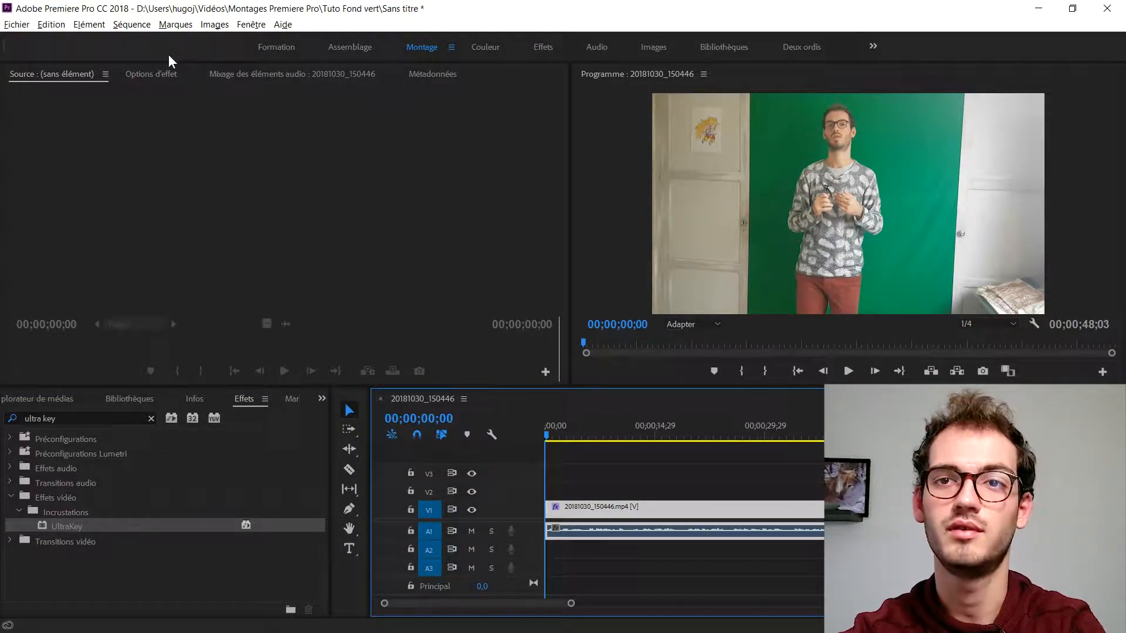
click(150, 74)
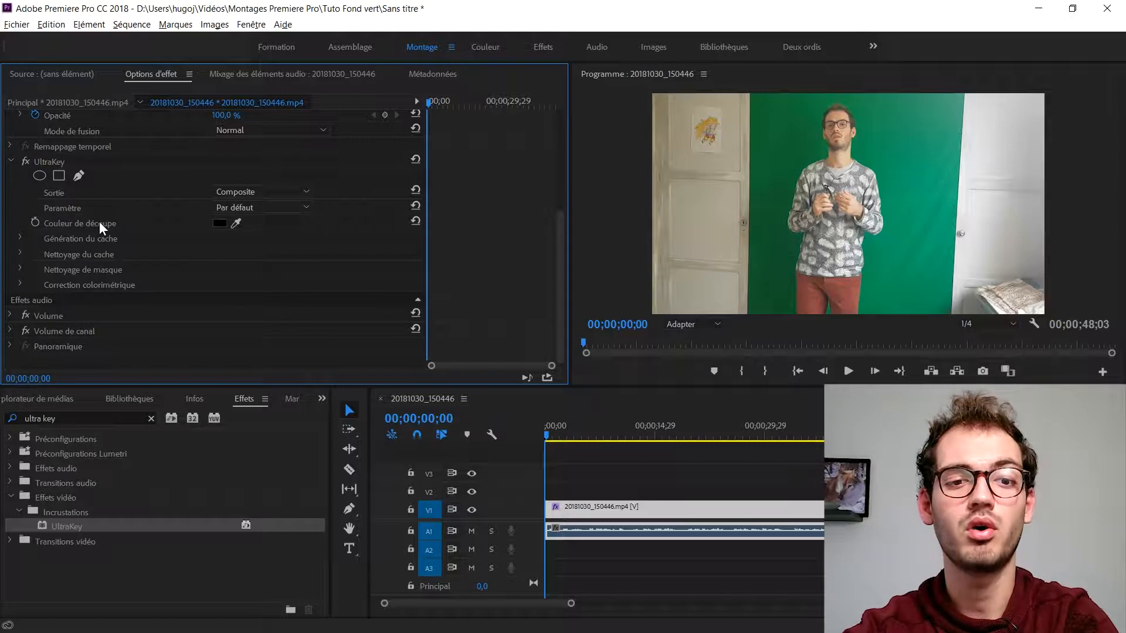
click(236, 223)
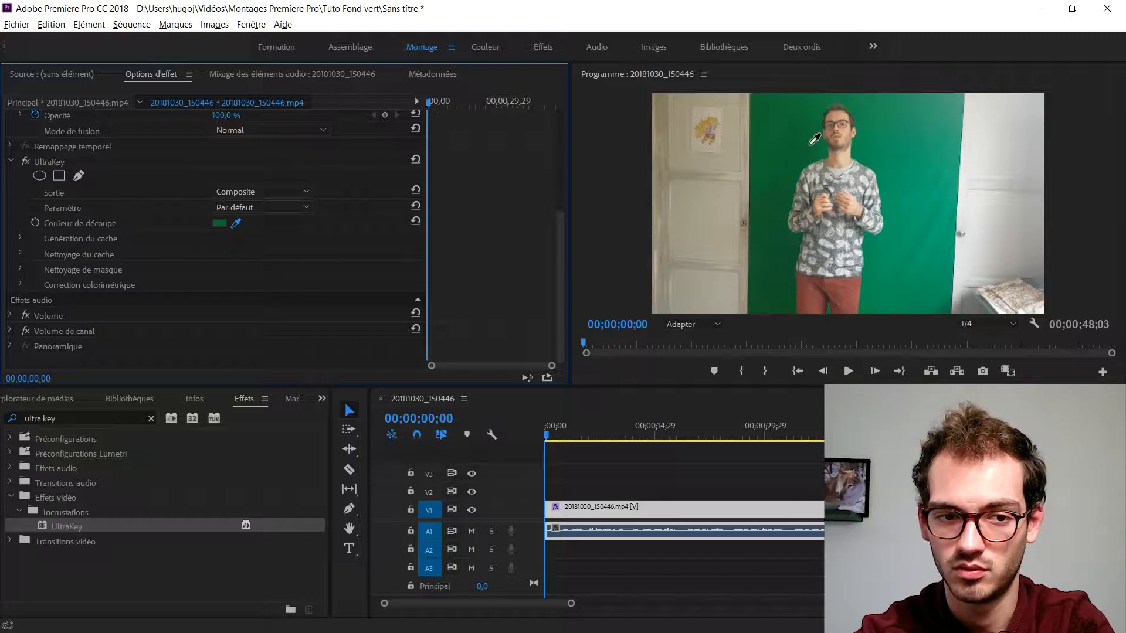
click(811, 144)
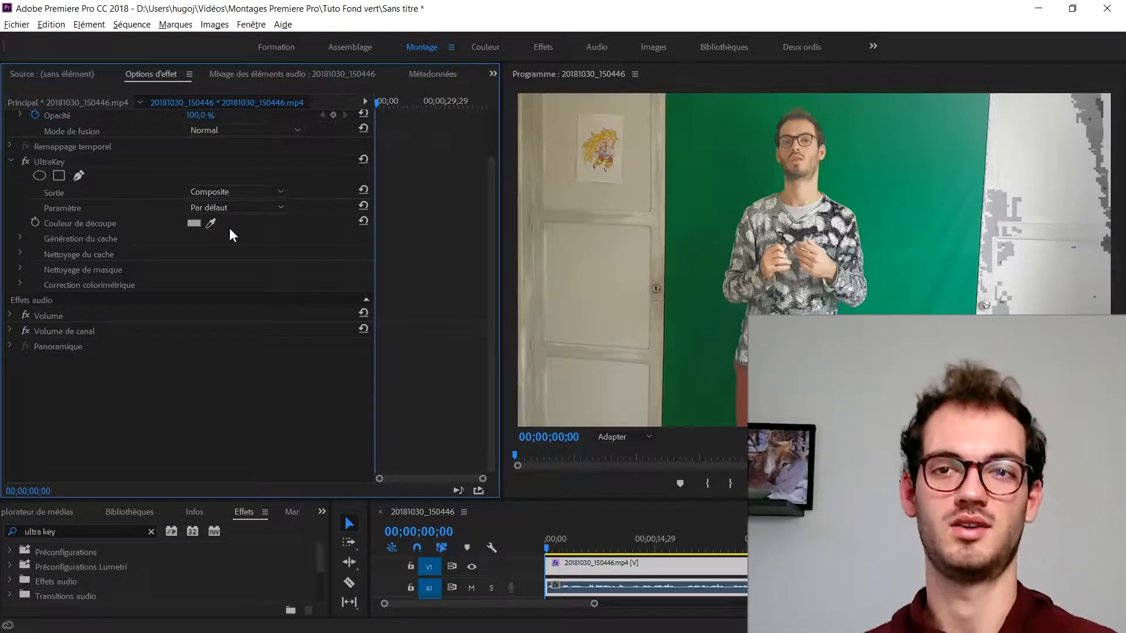
click(211, 223)
click(783, 174)
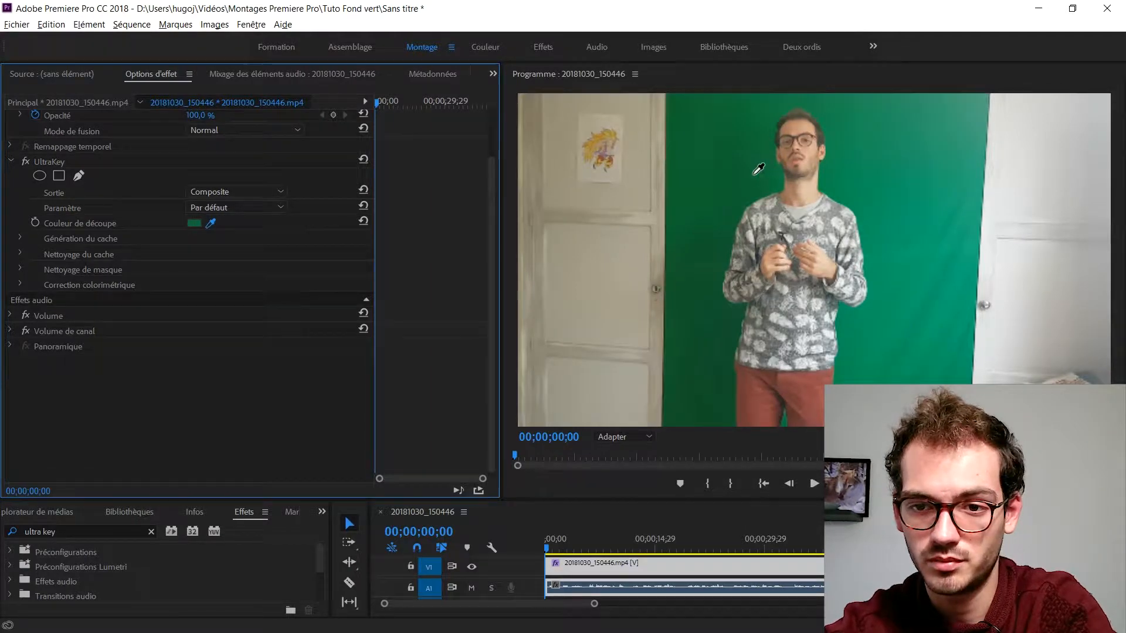
click(758, 170)
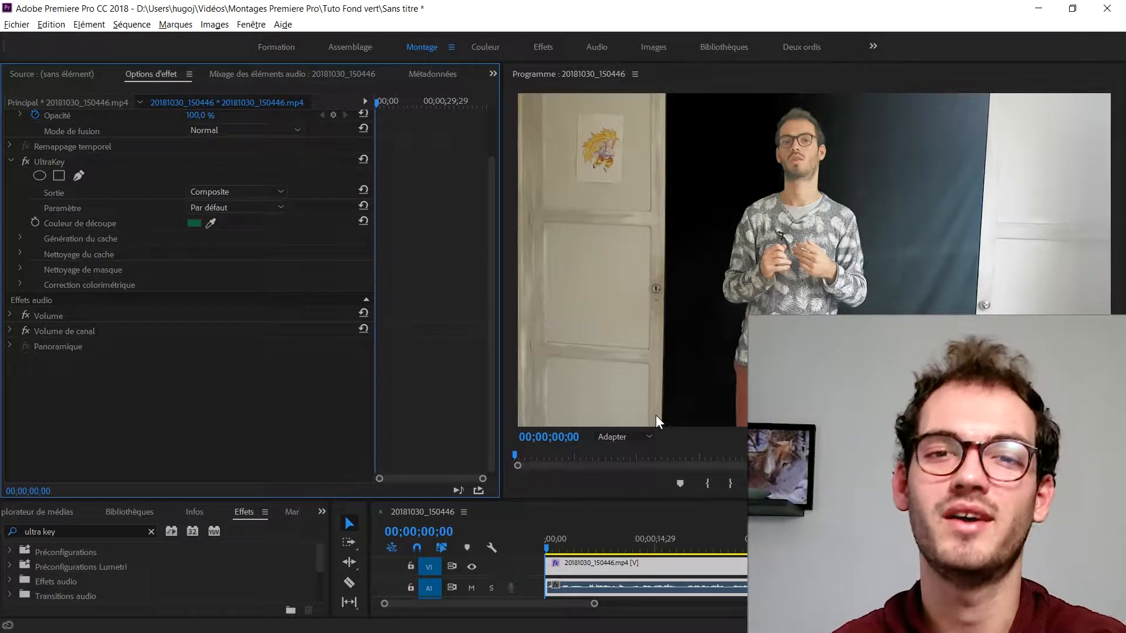
Play the clip forward and set Transparence under UltraKey's Génération du cache to 45.
key(space)
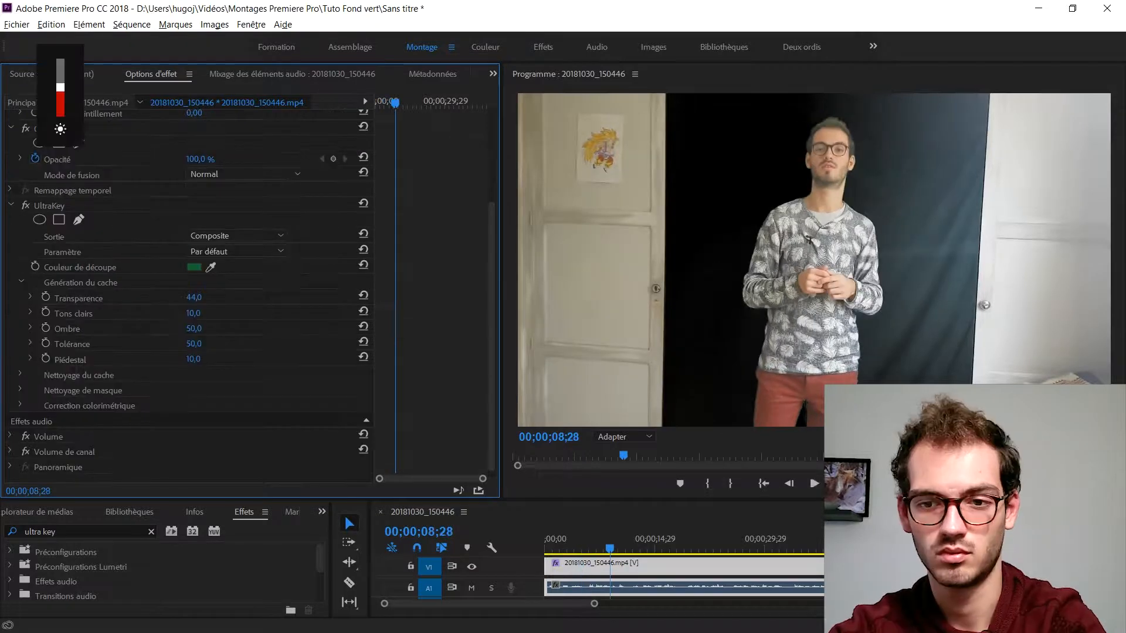
drag(193, 297, 161, 297)
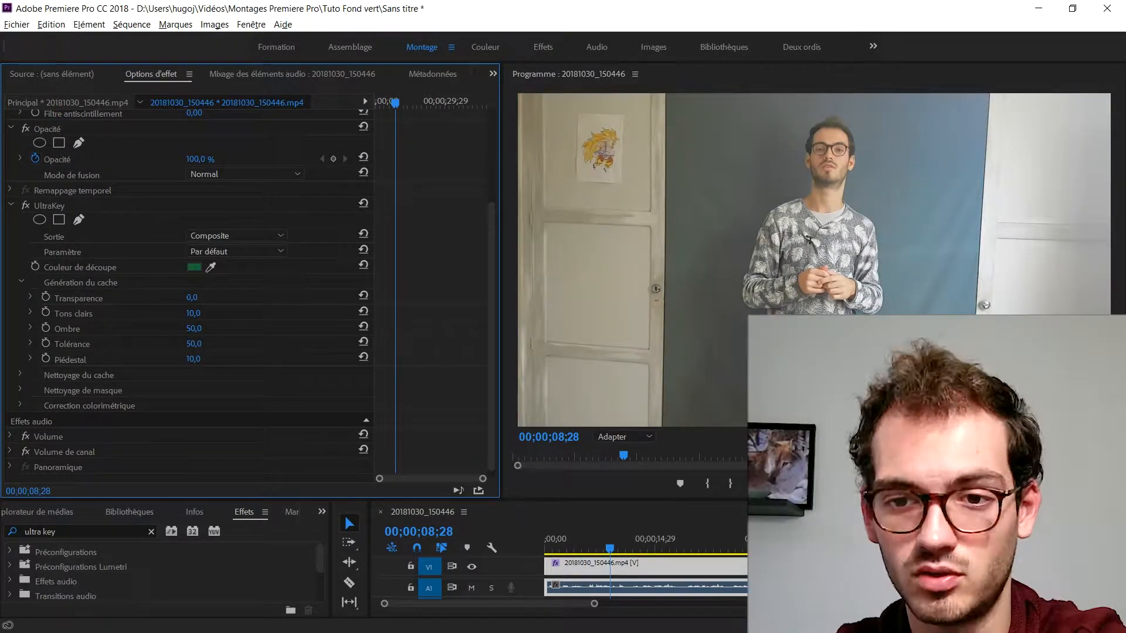
drag(162, 298, 225, 297)
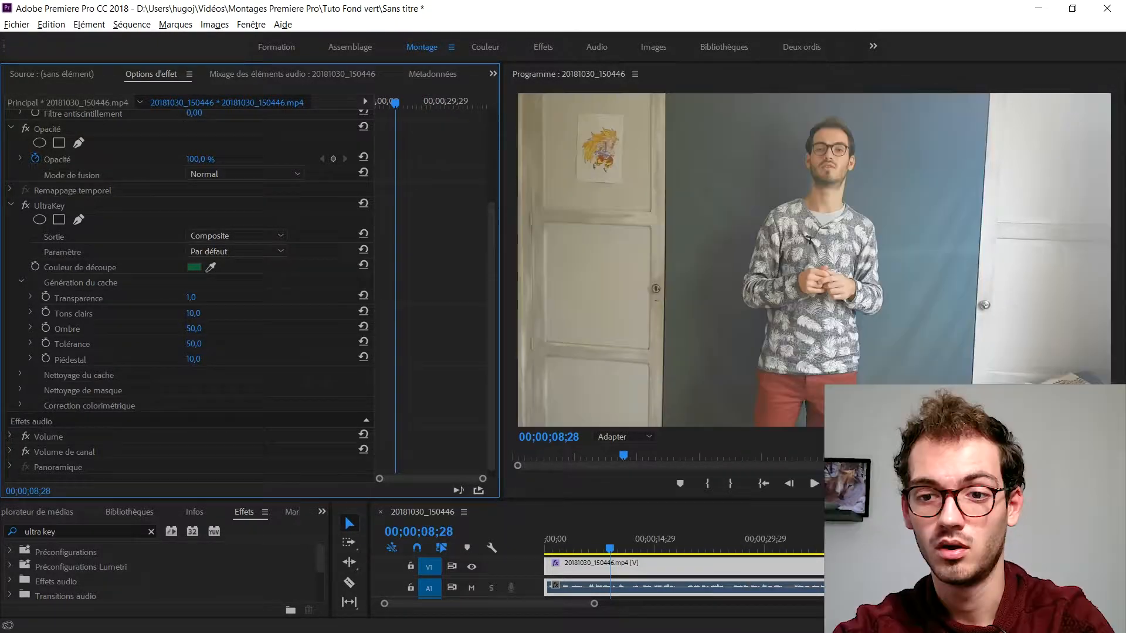
drag(192, 297, 223, 297)
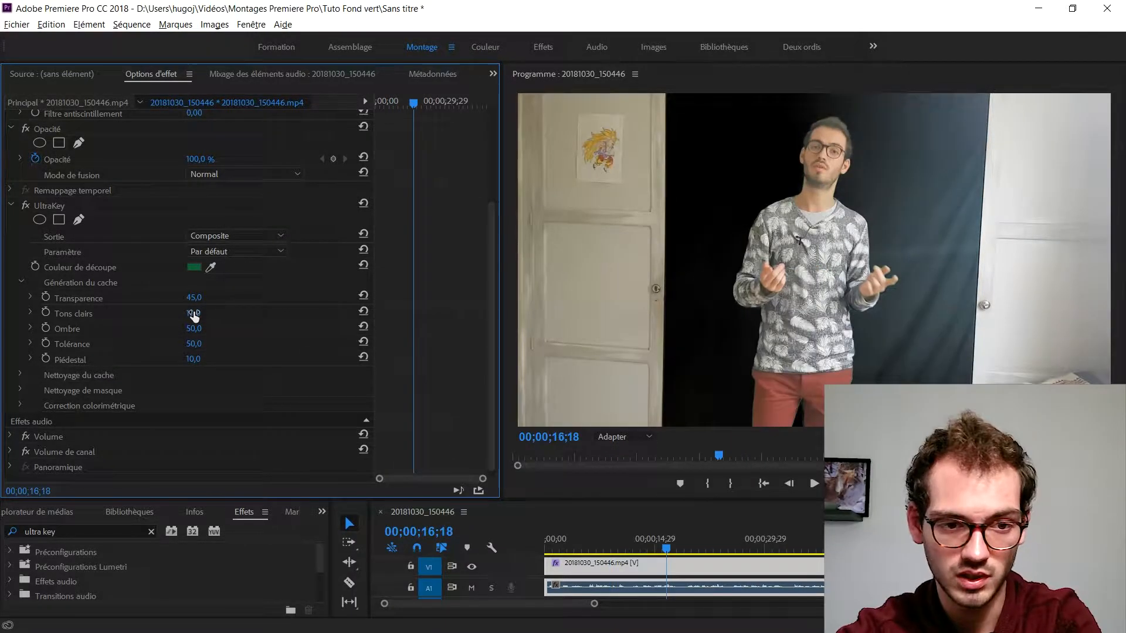
Set UltraKey's Tons clairs and Ombre to 0, playing back the clip after each change.
mouse_move(194, 316)
mouse_down()
mouse_move(218, 316)
mouse_move(176, 315)
mouse_up()
key(space)
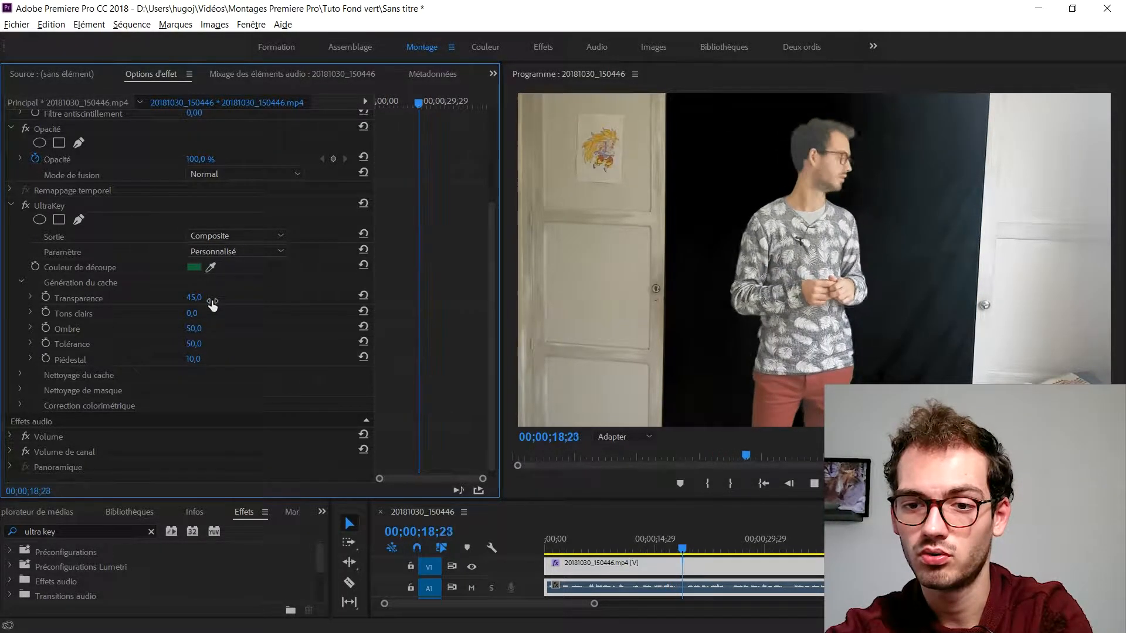
key(space)
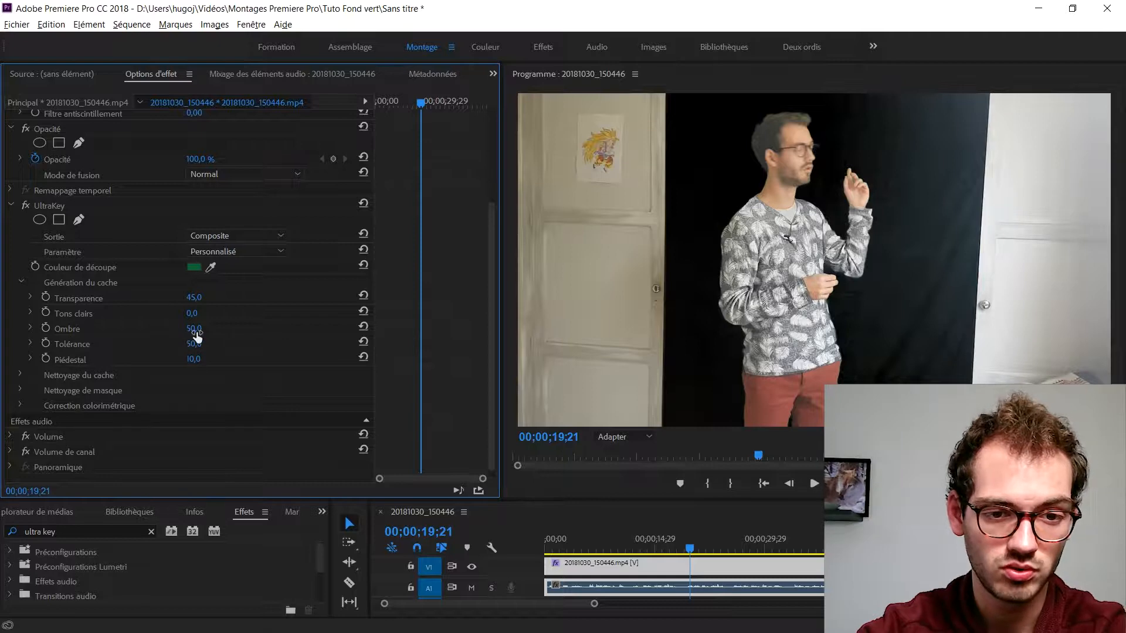
drag(196, 337, 137, 329)
key(space)
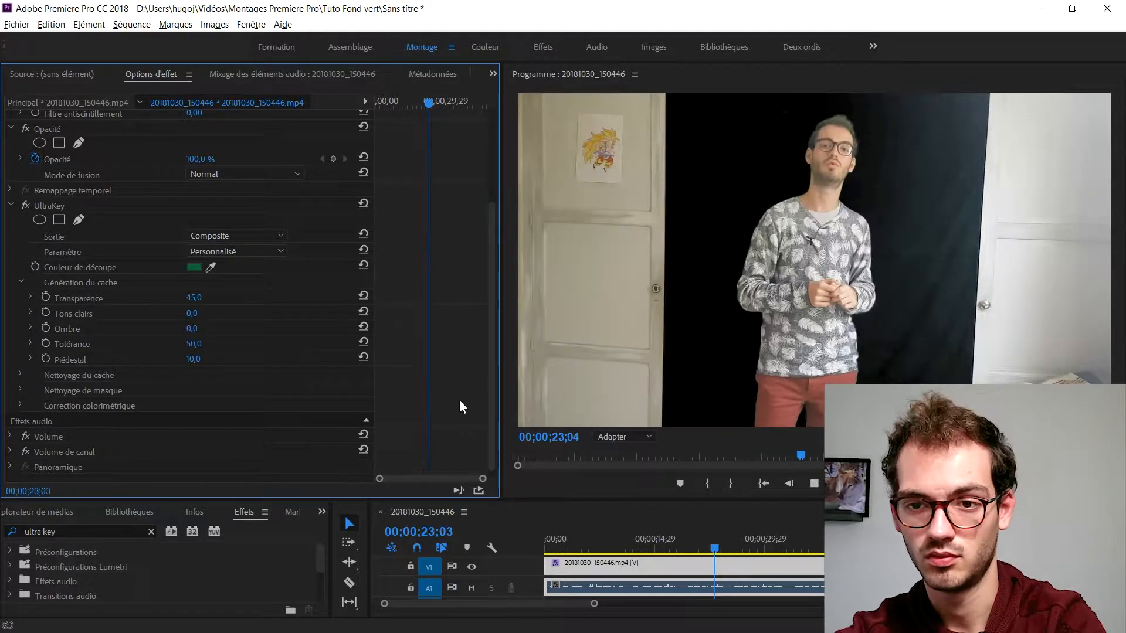
key(space)
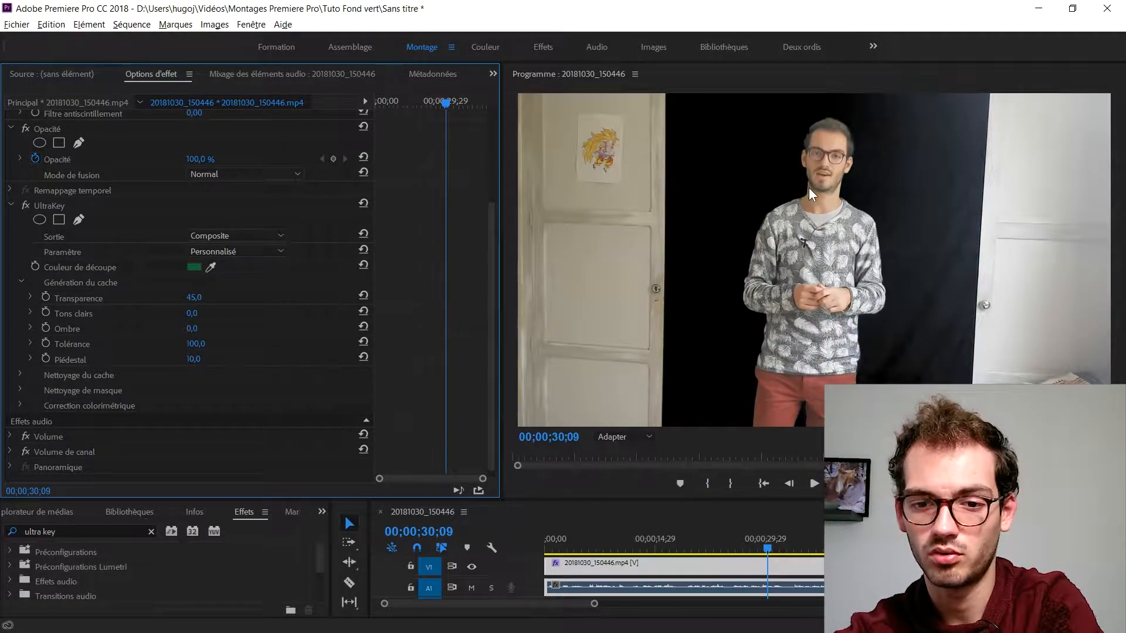
Check the head's edges at 200 % preview zoom and set UltraKey's Ombre to 100 and Tolérance to 0.
click(636, 437)
click(617, 558)
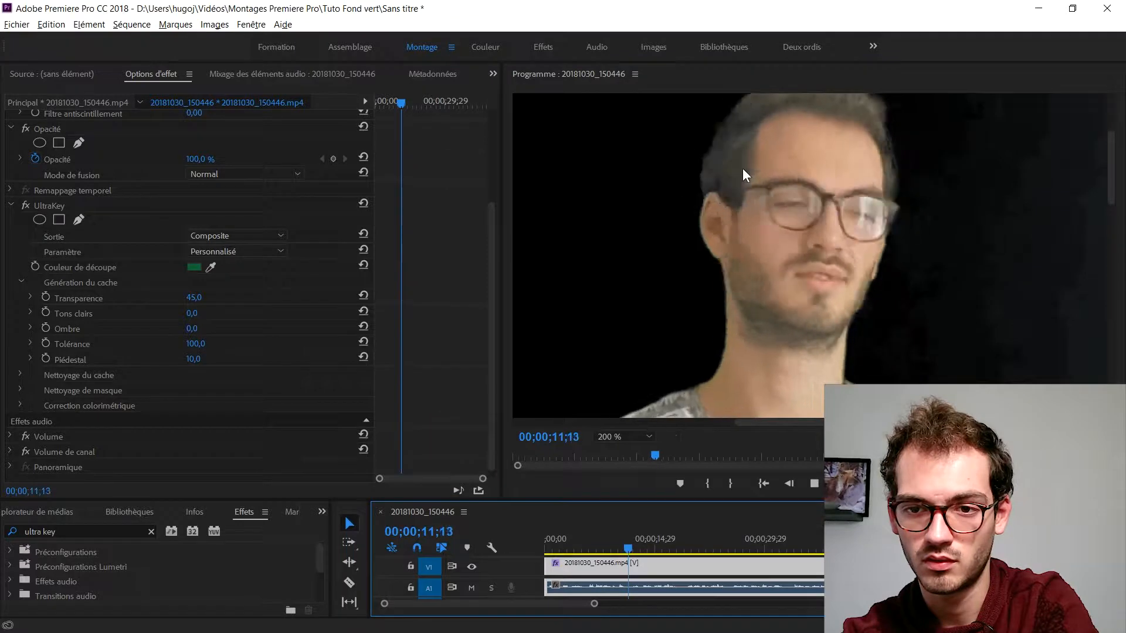
key(space)
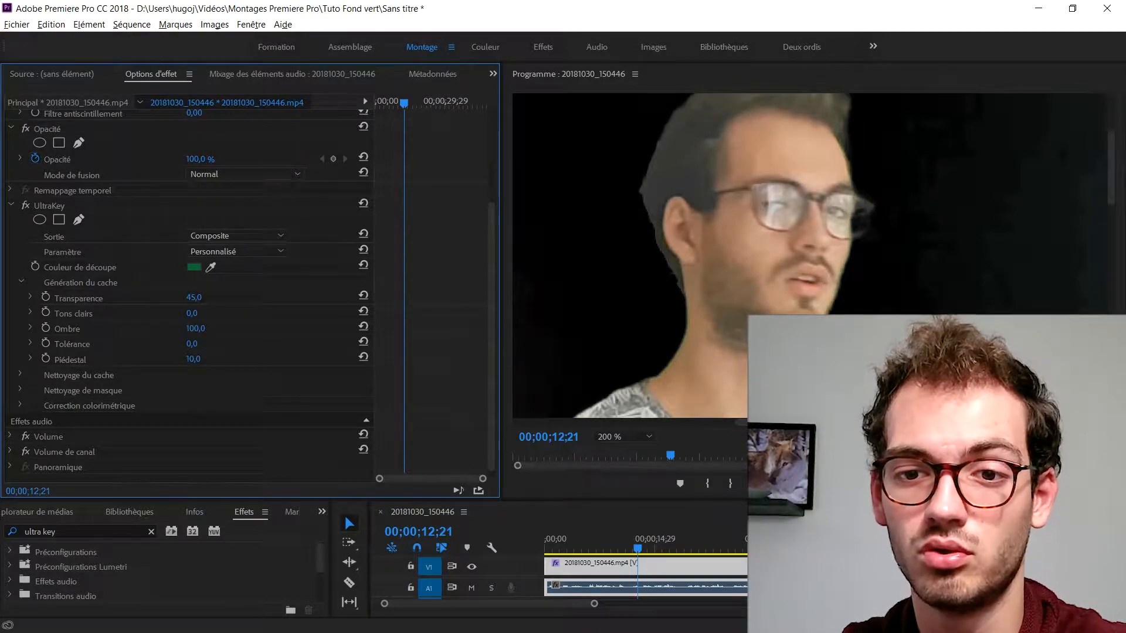
Play the clip further and set UltraKey's Transparence to 49.
key(space)
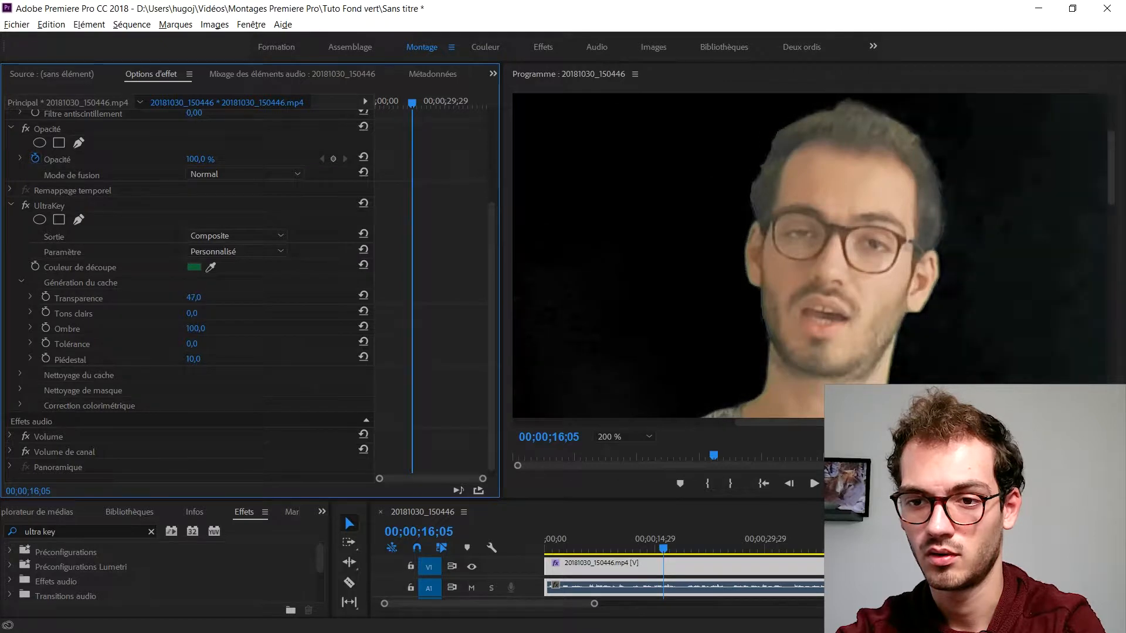
drag(195, 297, 189, 297)
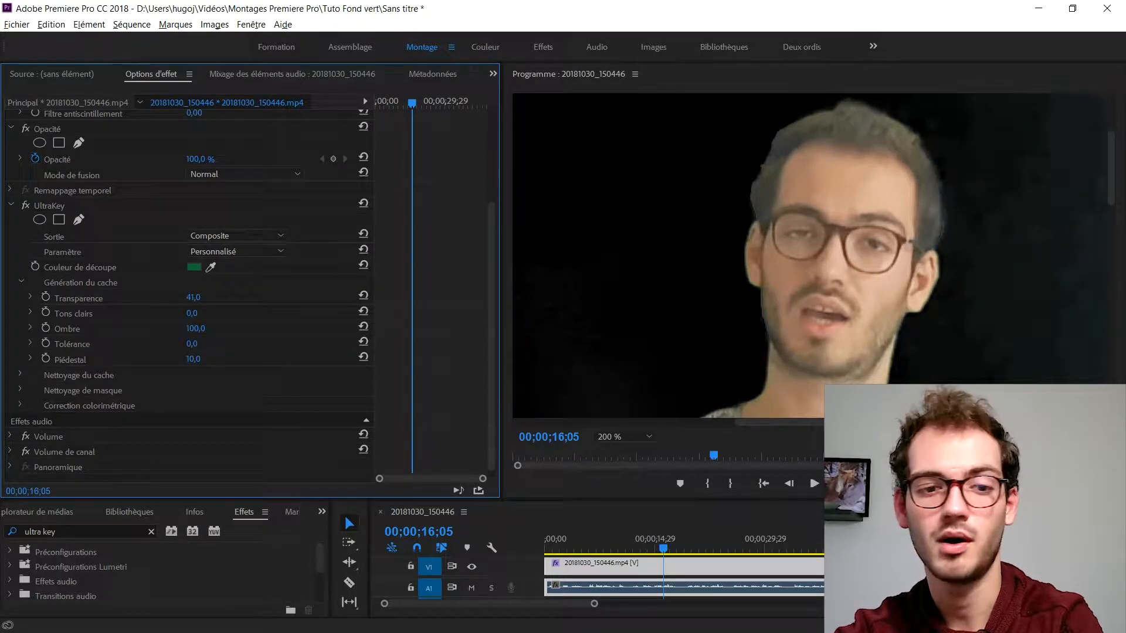
drag(194, 297, 195, 297)
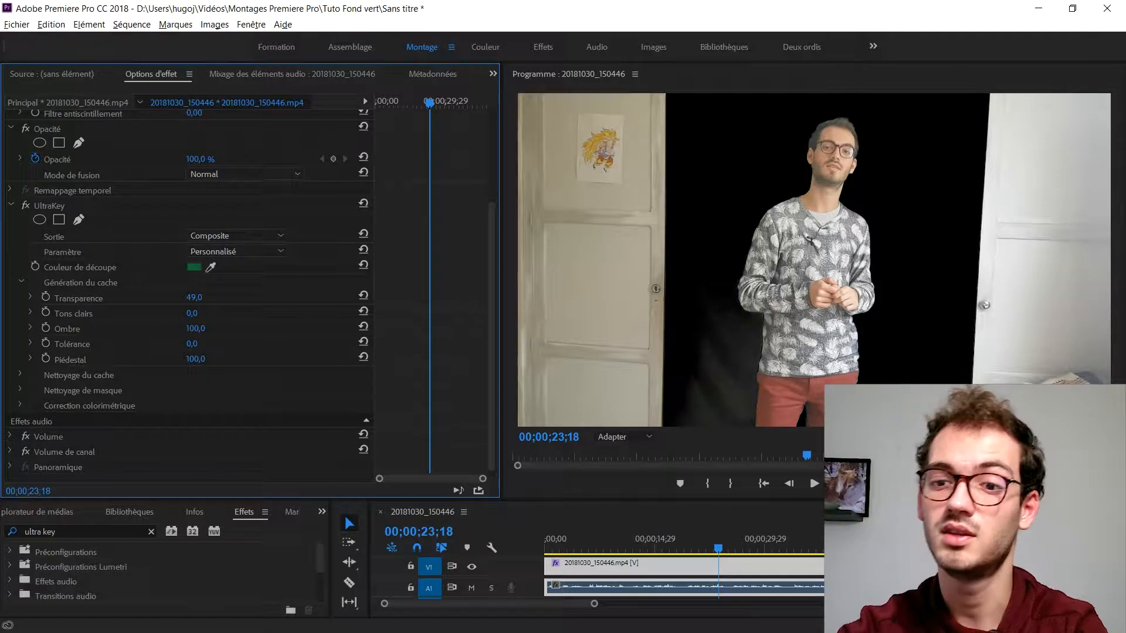
Set UltraKey's Piédestal to 100 and play back the keyed clip to check it.
drag(193, 359, 234, 359)
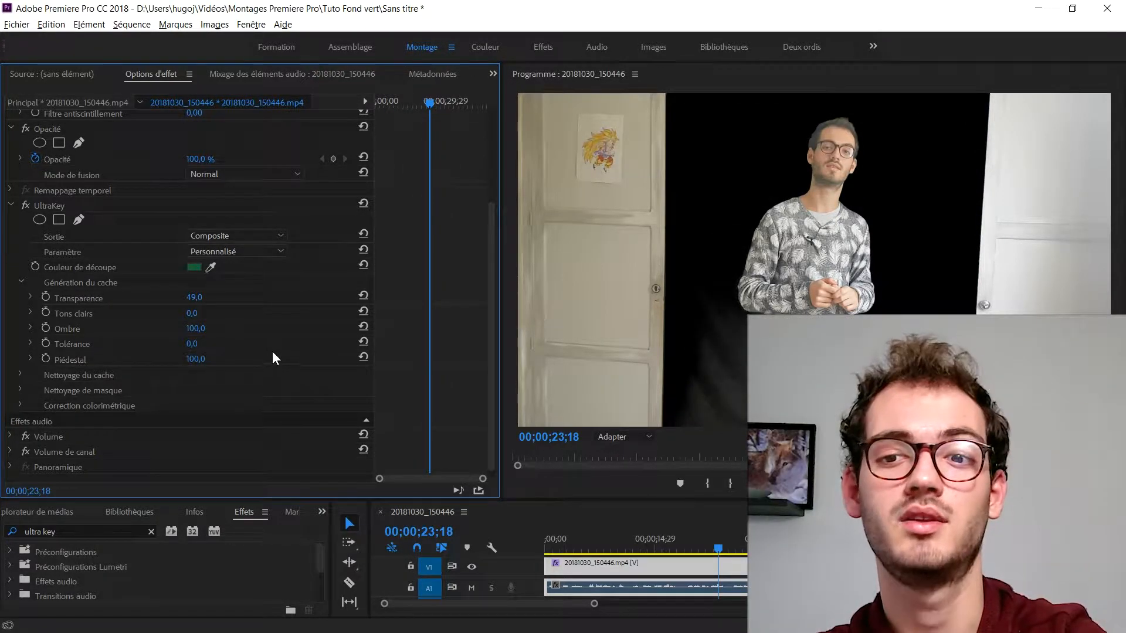
key(space)
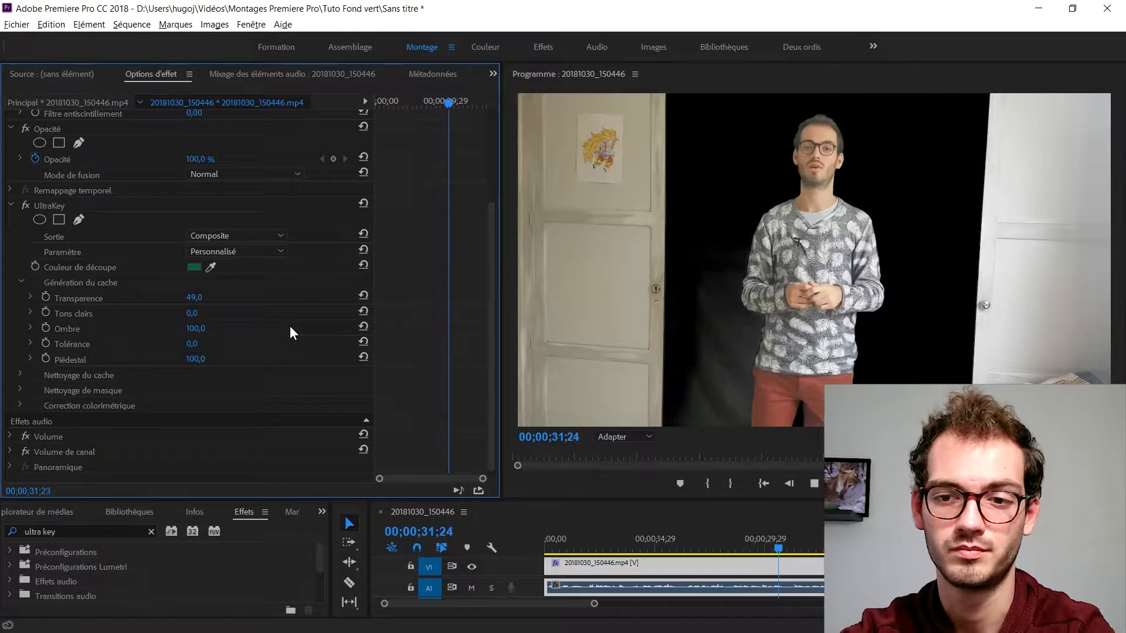
click(708, 344)
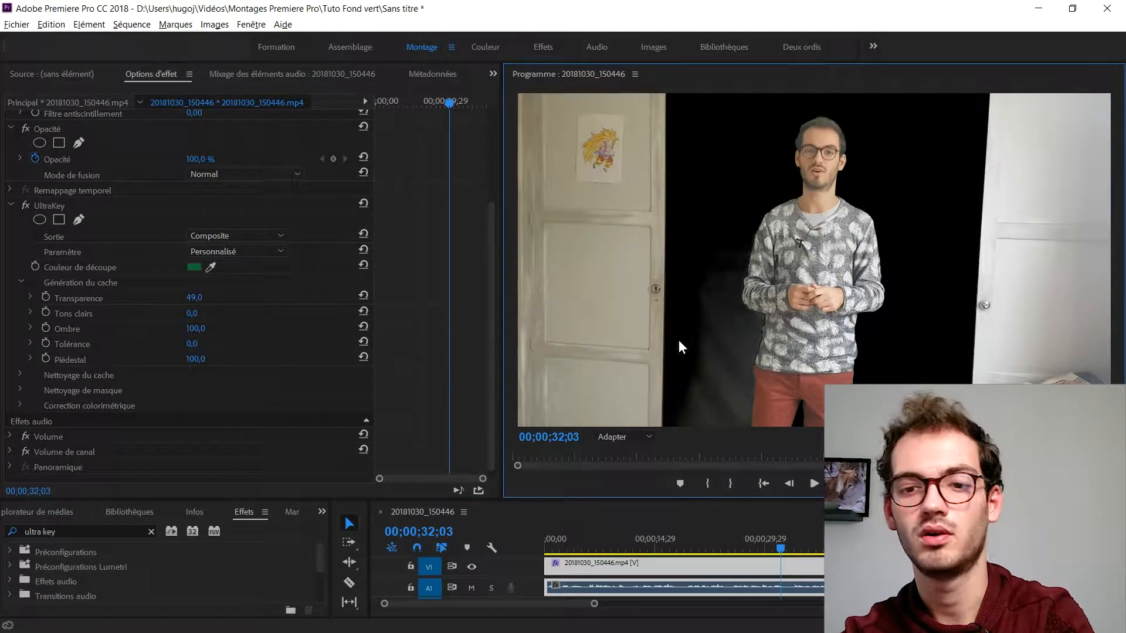
Set Erodé under Nettoyage du cache to 10 and review the matte with the whole frame fitted in the preview.
click(21, 282)
click(20, 367)
mouse_move(191, 382)
mouse_down()
mouse_move(248, 383)
mouse_move(197, 383)
mouse_up()
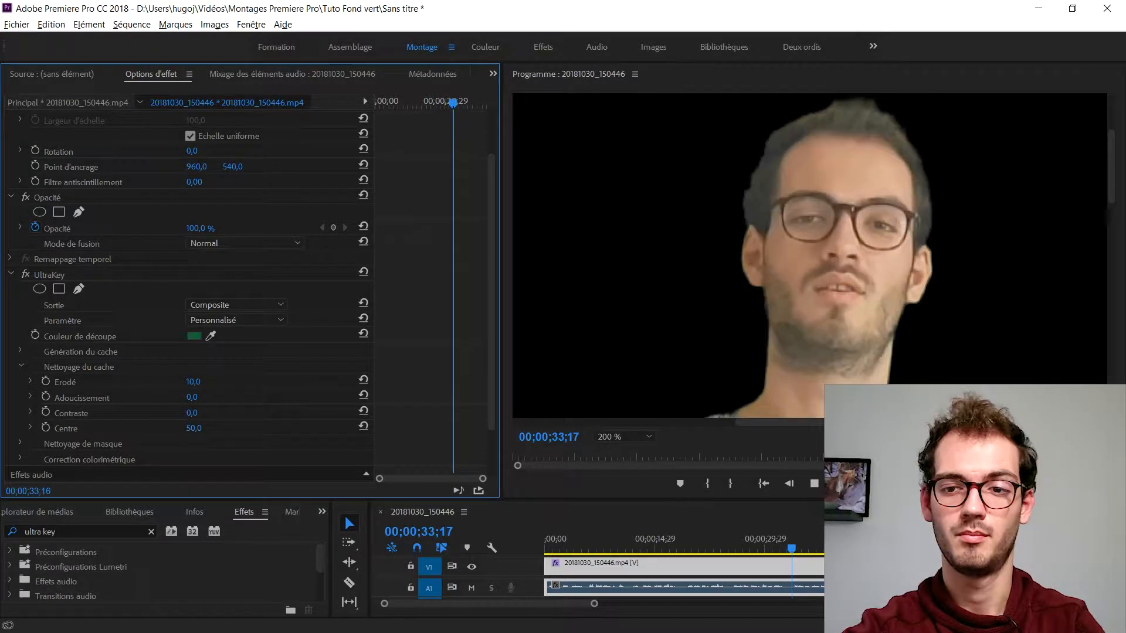
click(625, 437)
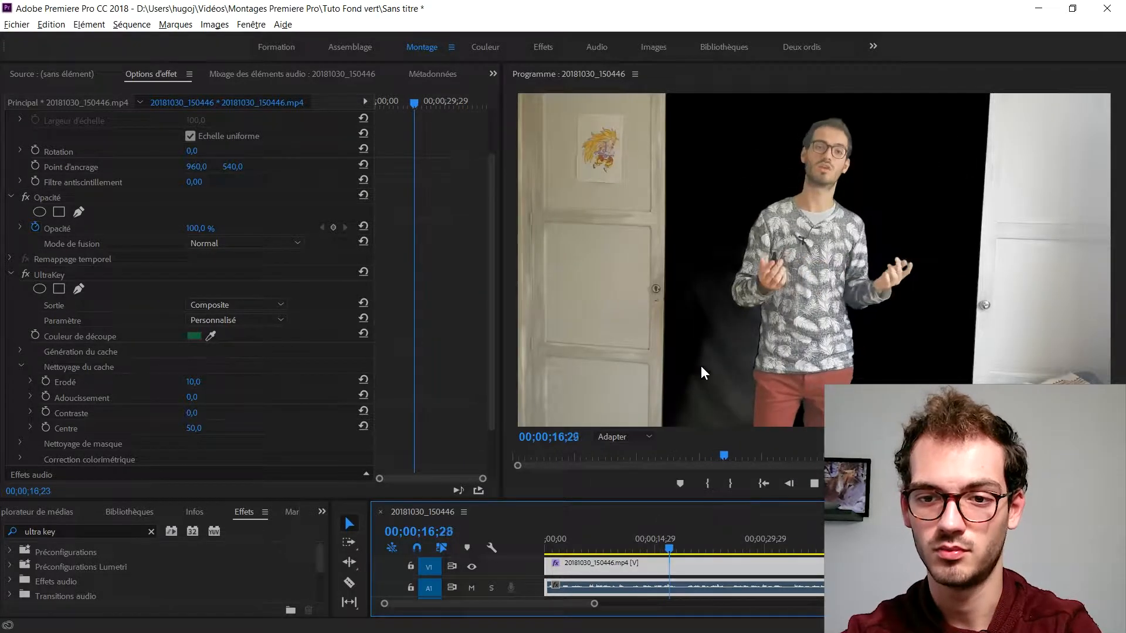
key(space)
Try Adoucissement at 100 and 20 while examining the person's edges up close, and settle on 9.
drag(192, 398, 252, 398)
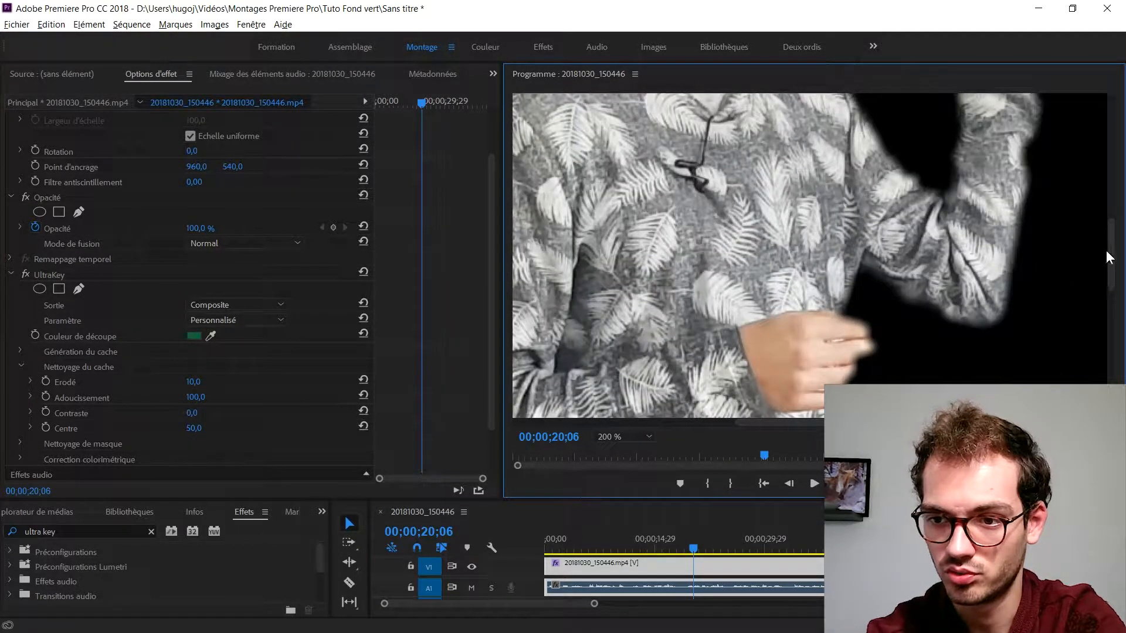
drag(1109, 258, 1093, 164)
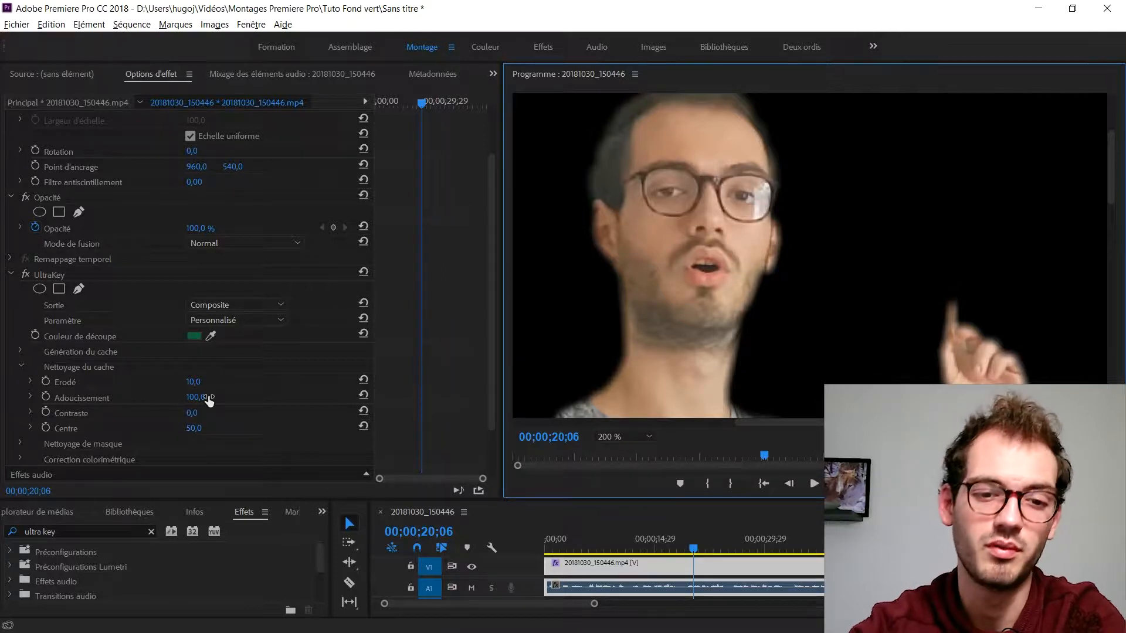
click(194, 397)
text(20)
key(Return)
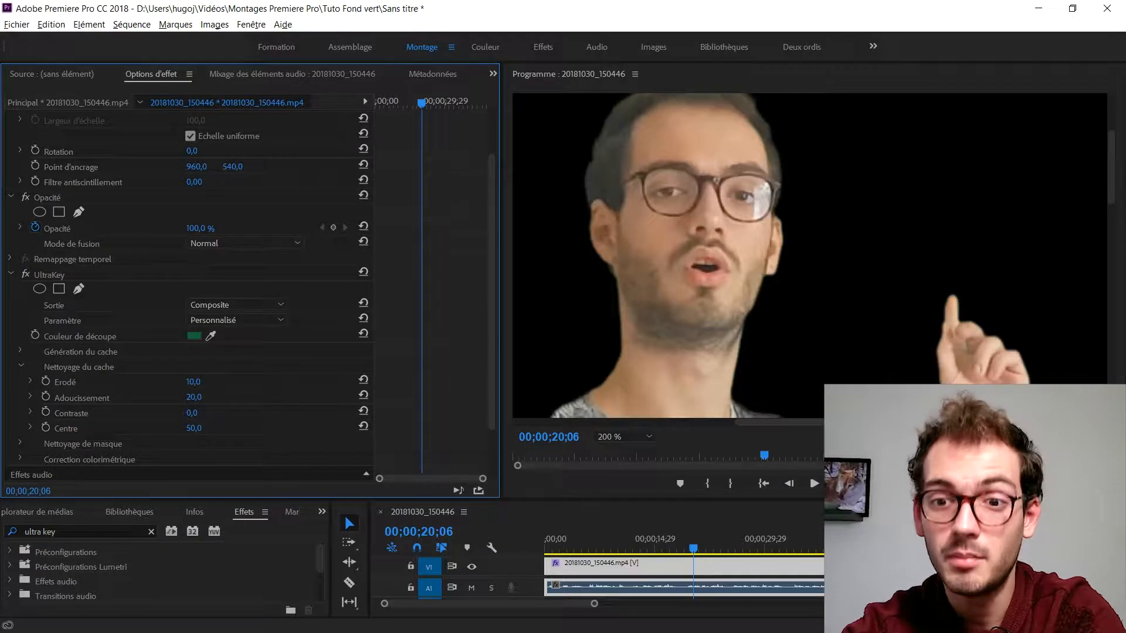
drag(193, 397, 186, 398)
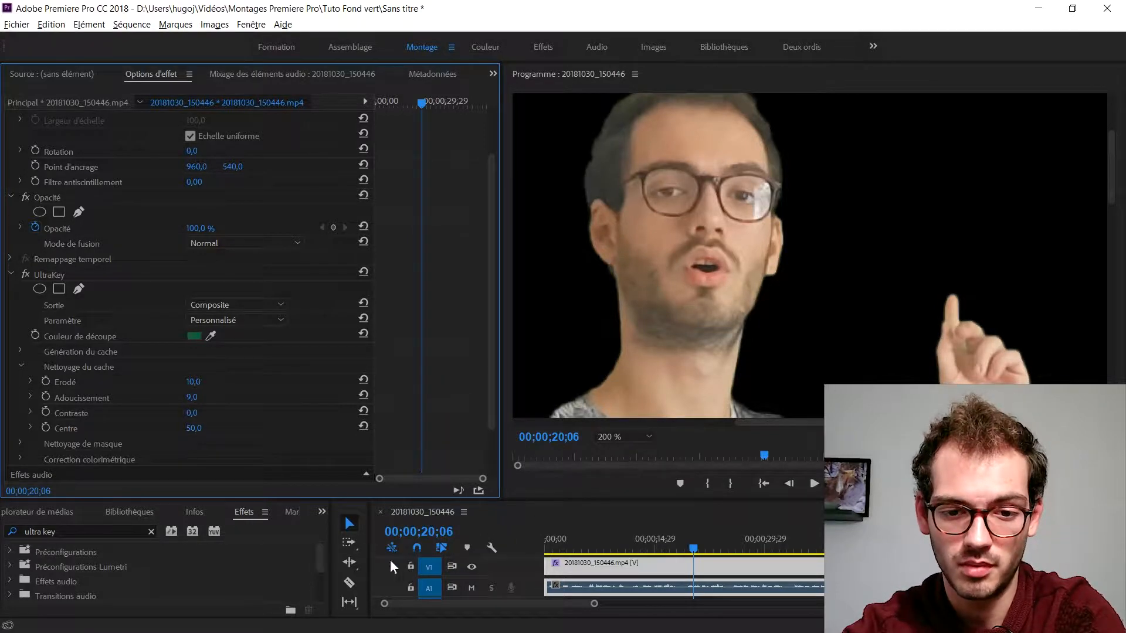
Fit the whole frame in the preview, play the clip and set the matte cleanup's Contraste to 0.
click(610, 438)
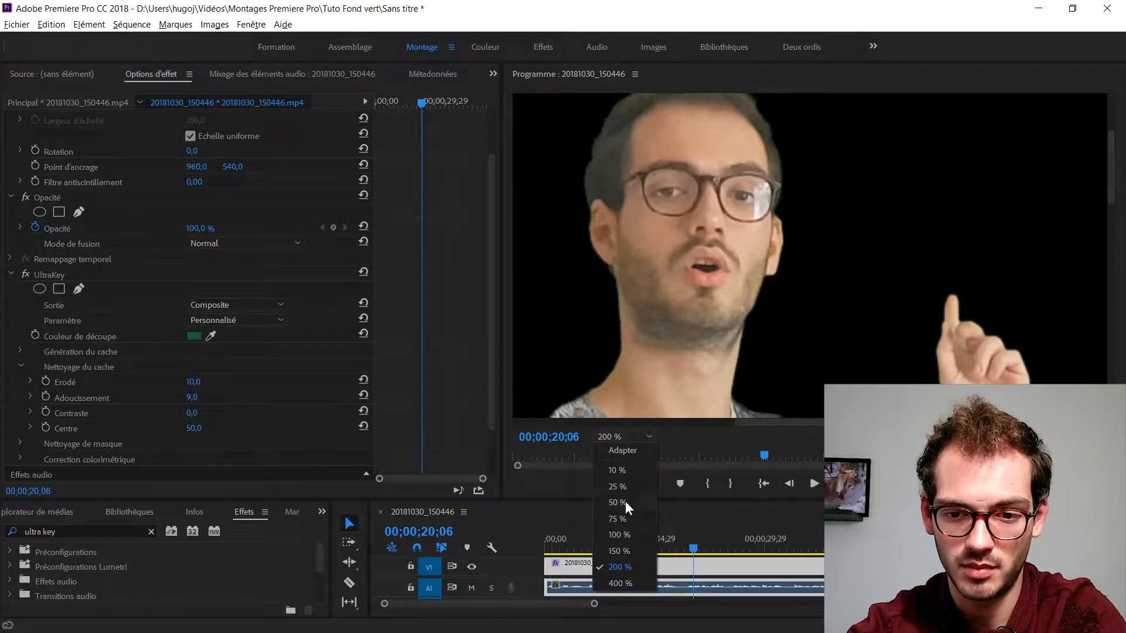
click(622, 451)
key(space)
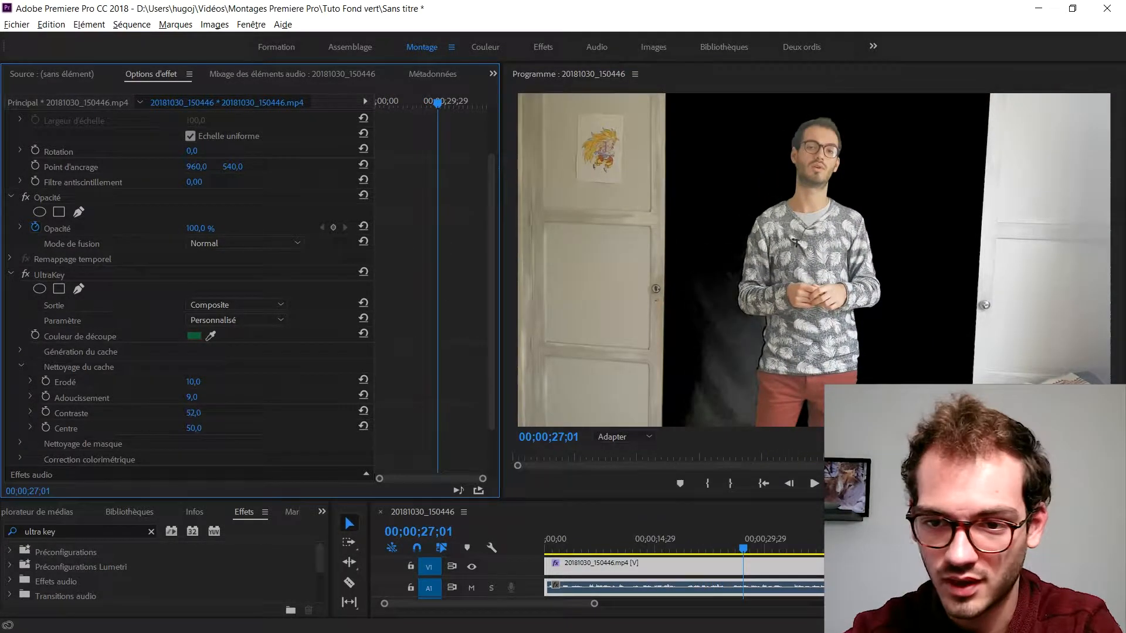
drag(195, 413, 162, 413)
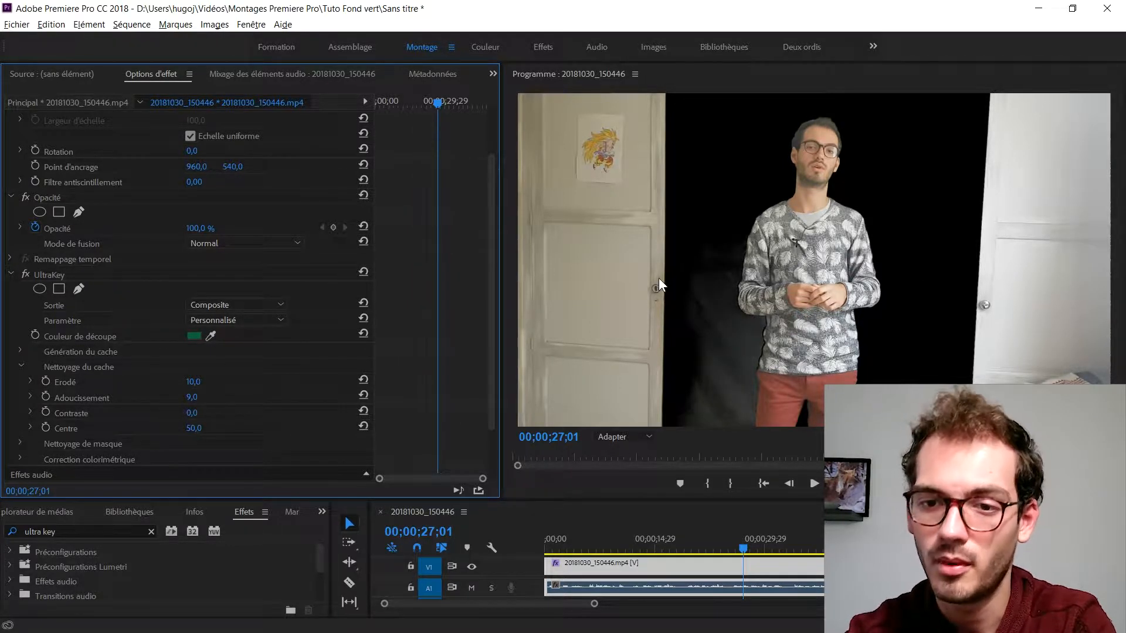
Play the clip further and set Contraste and Centre under Nettoyage du cache to 100.
key(space)
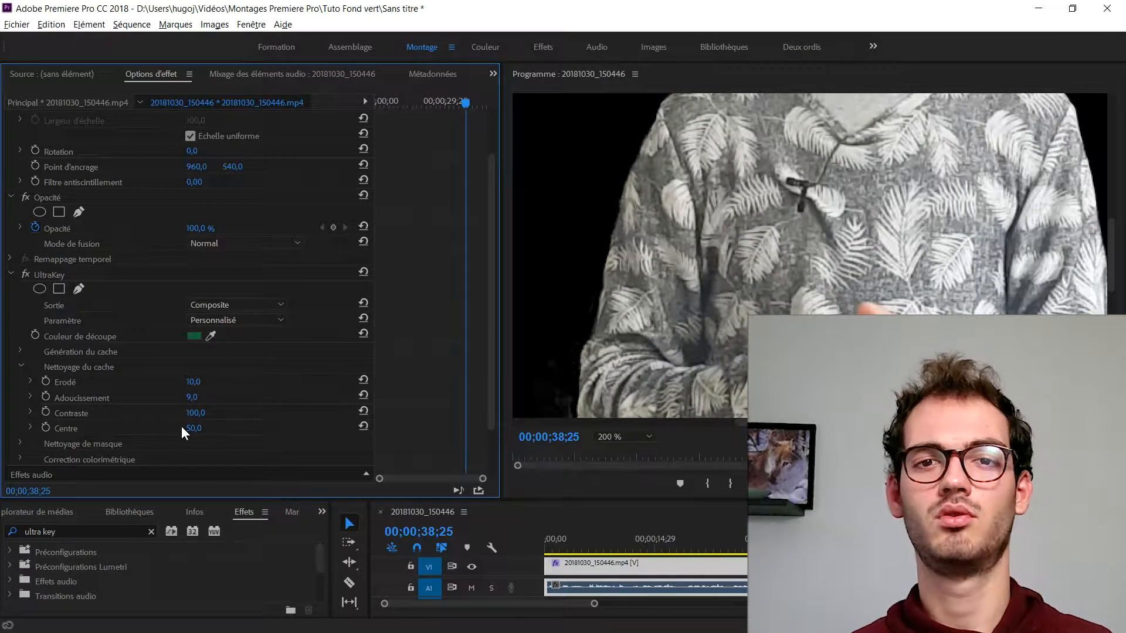
drag(188, 430, 194, 430)
drag(205, 429, 257, 429)
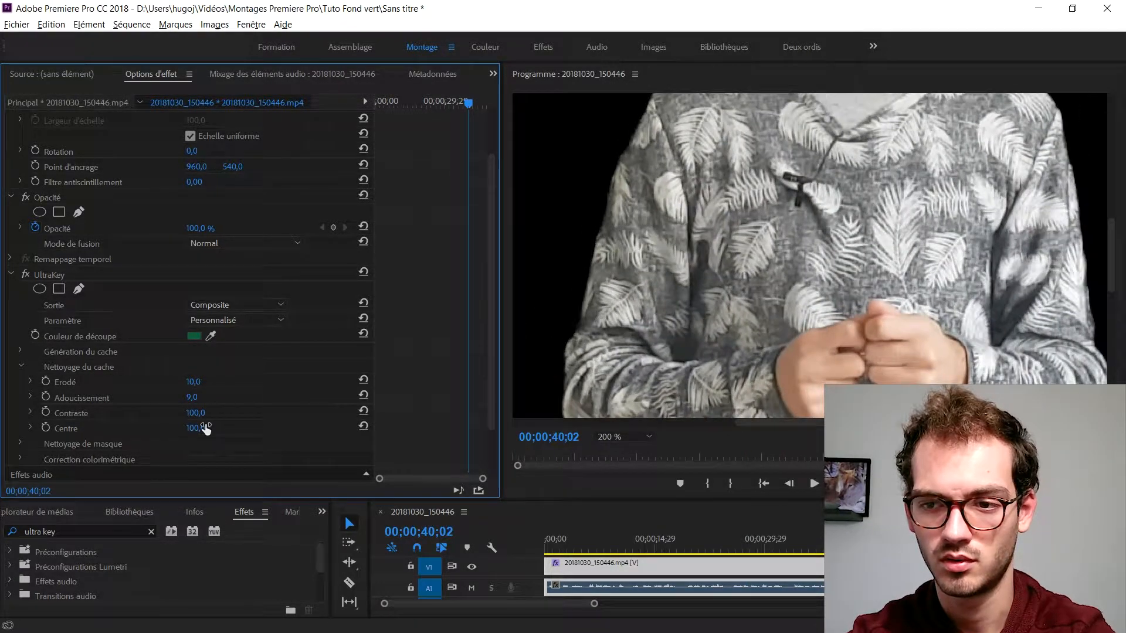
Set Centre under Nettoyage du cache to 0 and play the clip a little further.
drag(200, 429, 142, 429)
key(space)
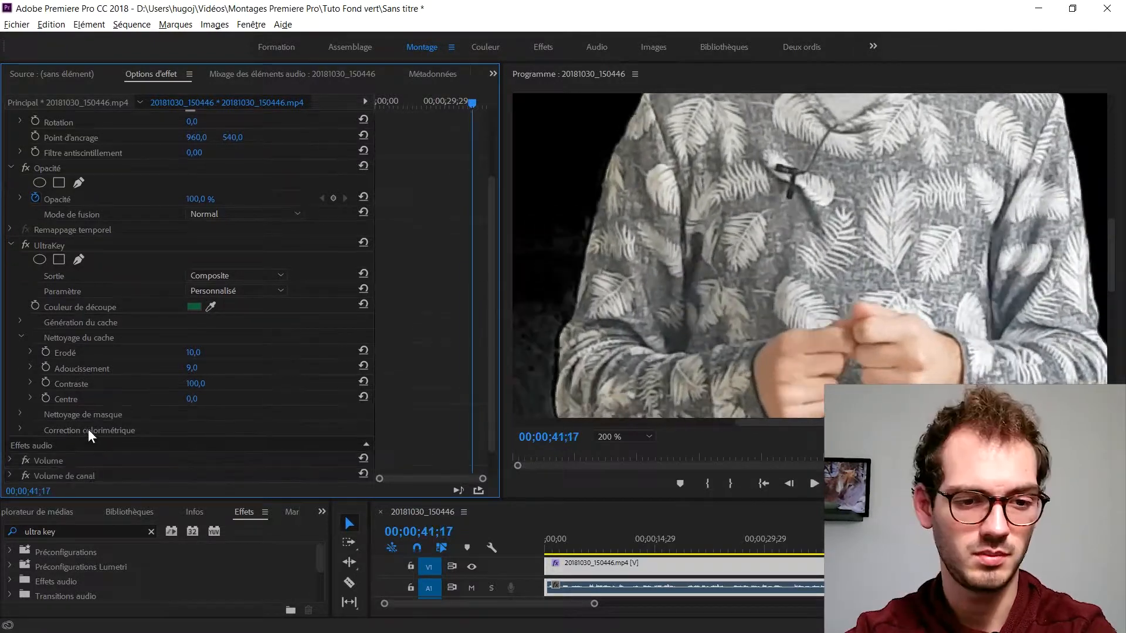
Set Désaturation under Nettoyage de masque to 25 and play the clip with the whole frame fitted in the preview.
scroll(89, 434, down, 1)
click(22, 400)
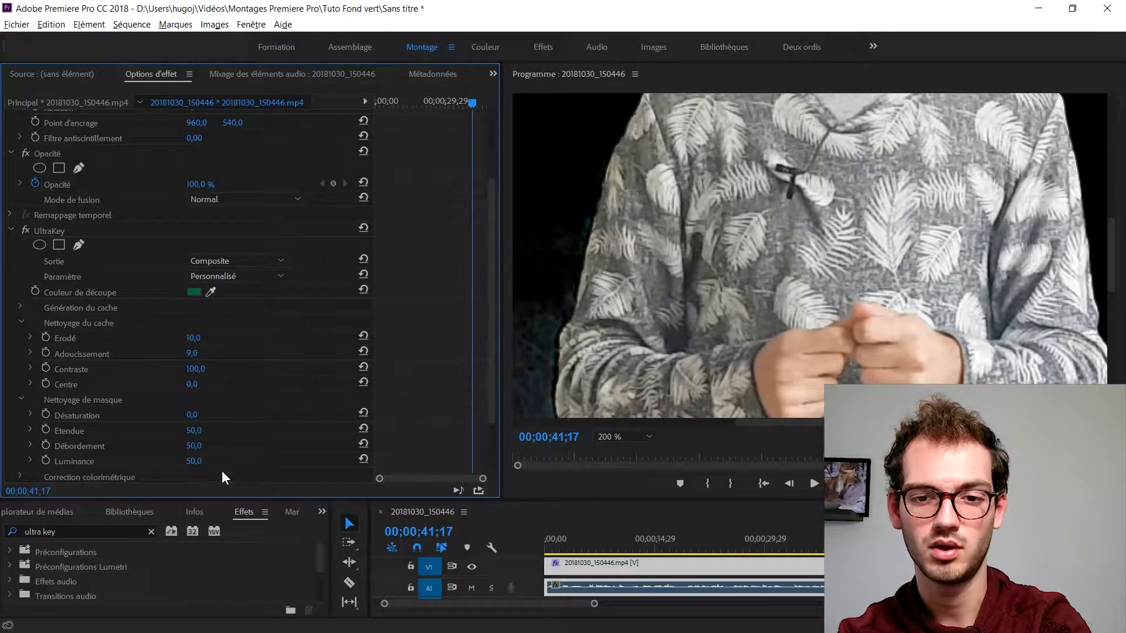
drag(192, 461, 206, 474)
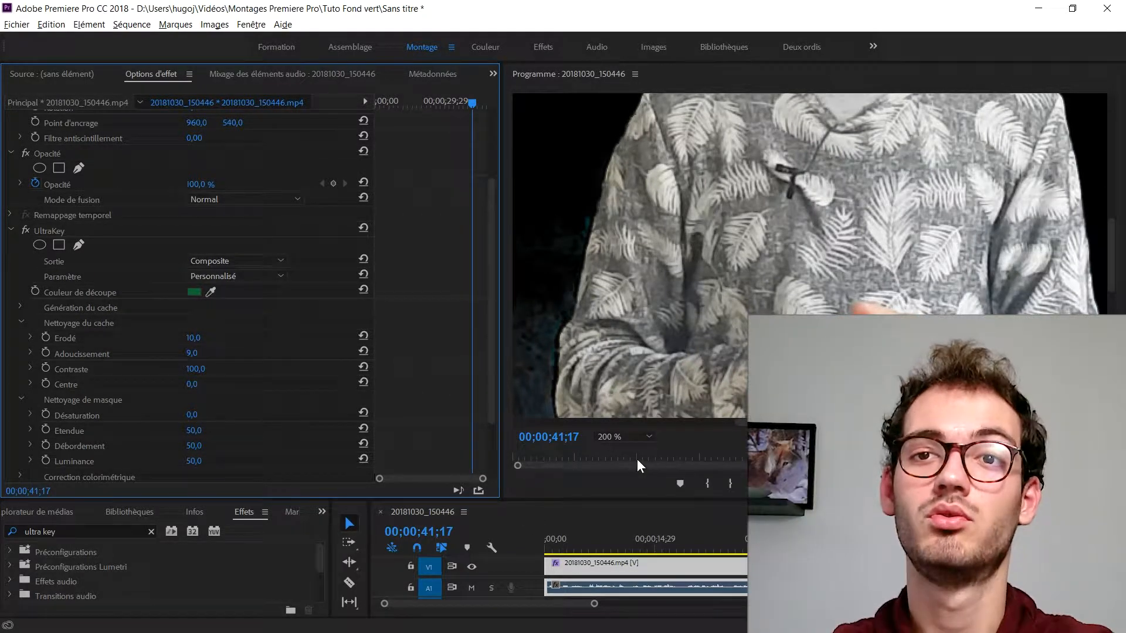
click(626, 439)
click(638, 452)
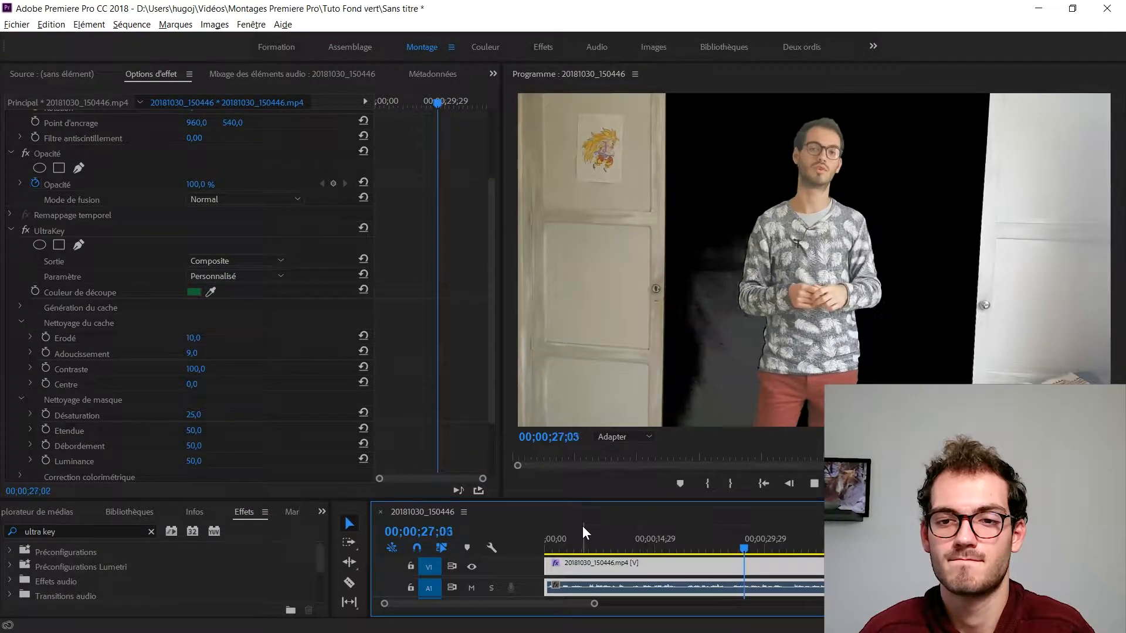
key(space)
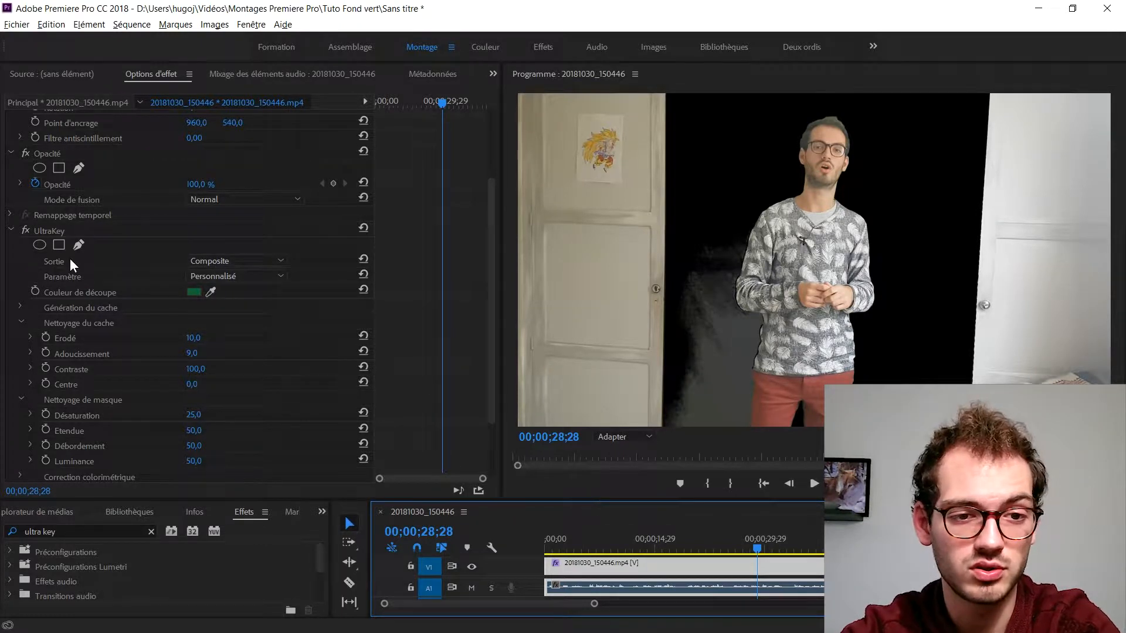
Switch the UltraKey Sortie to Couche Alpha and scrub back to about 21 seconds to examine the matte.
click(263, 265)
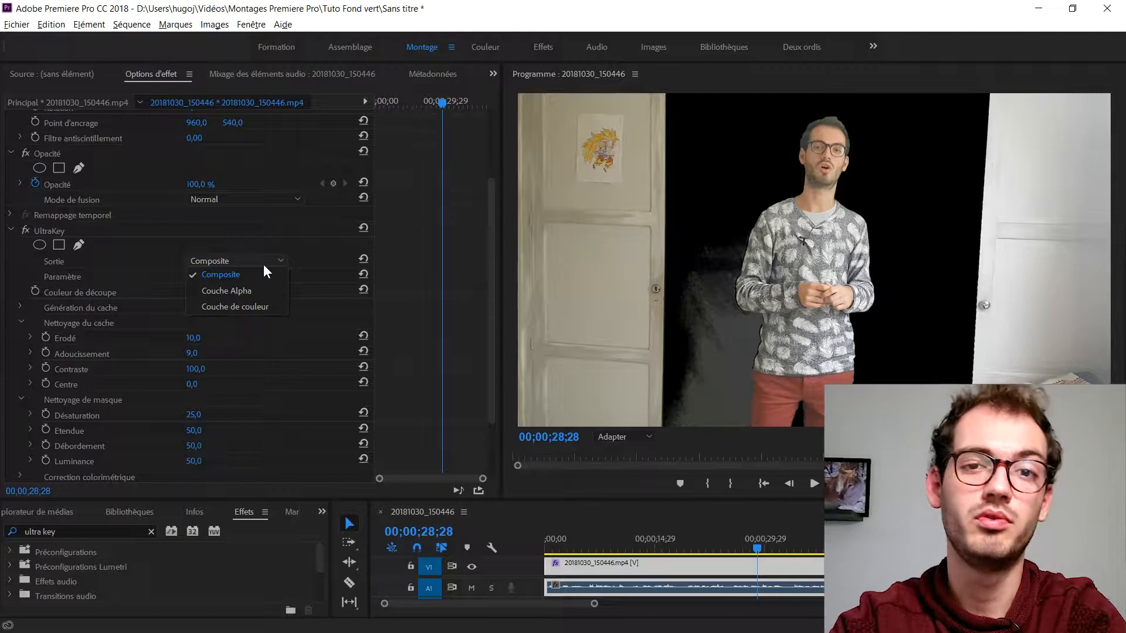
click(240, 288)
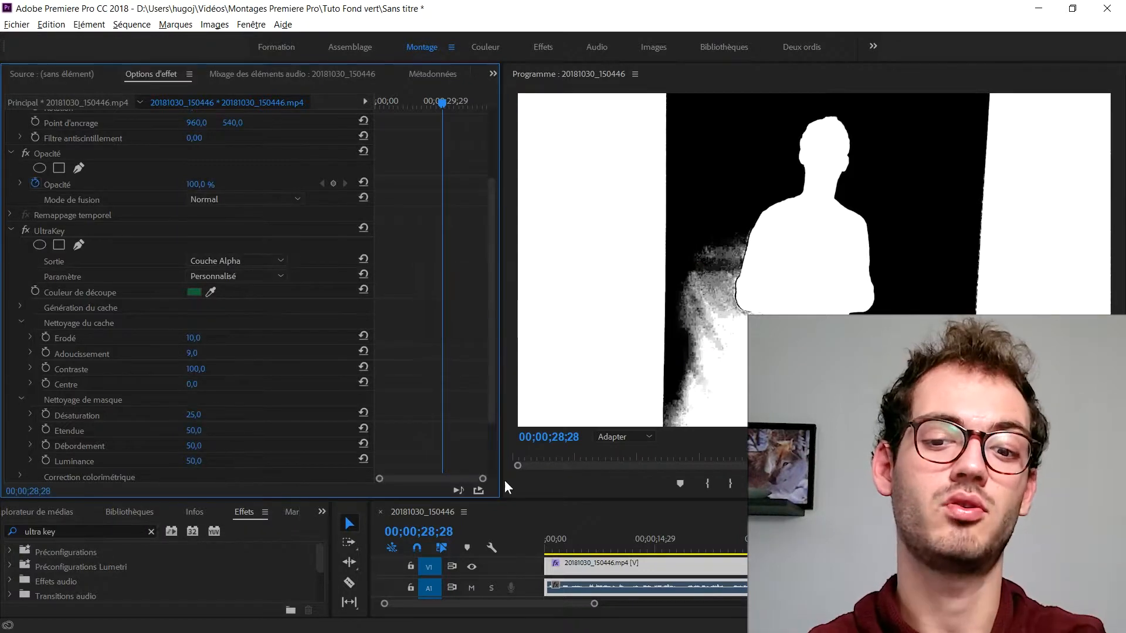
click(737, 535)
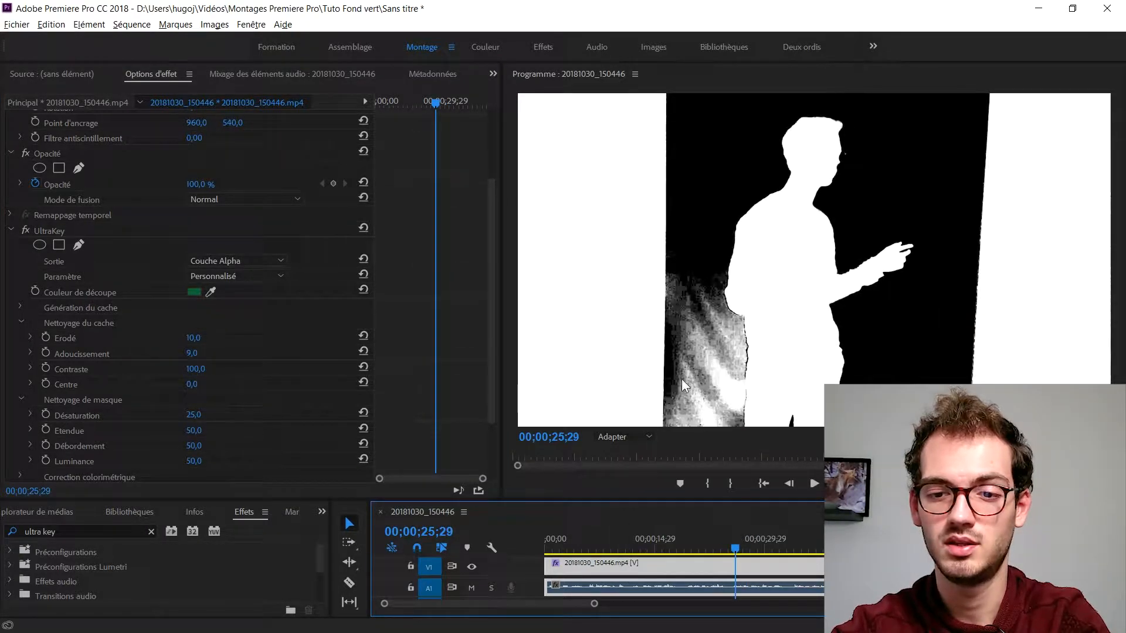
mouse_move(706, 546)
mouse_down()
mouse_move(677, 544)
mouse_move(709, 542)
mouse_up()
Try Ombre under Génération du cache at 57, settle on 48, and check the alpha matte at other points of the clip.
scroll(21, 317, down, 1)
click(21, 306)
click(21, 305)
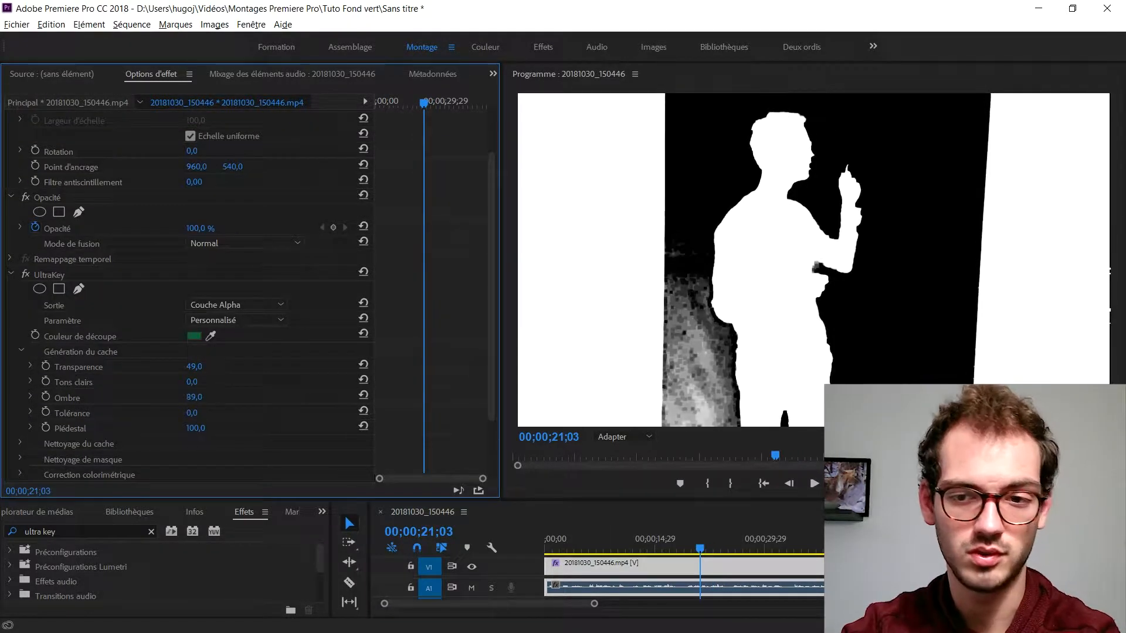
drag(194, 398, 174, 398)
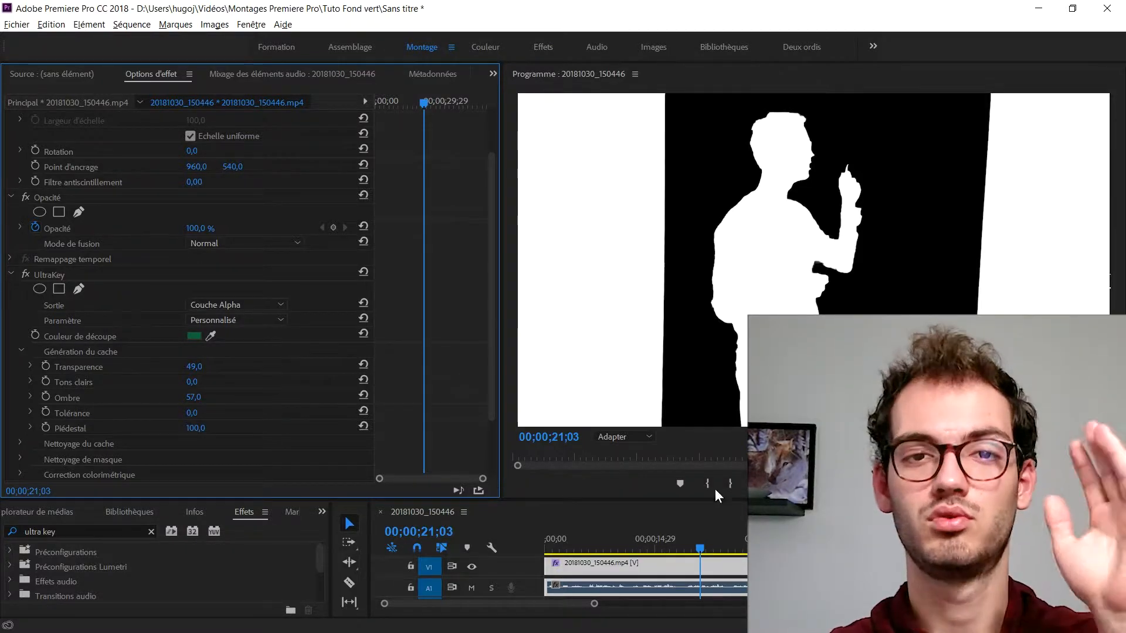
drag(605, 554, 652, 548)
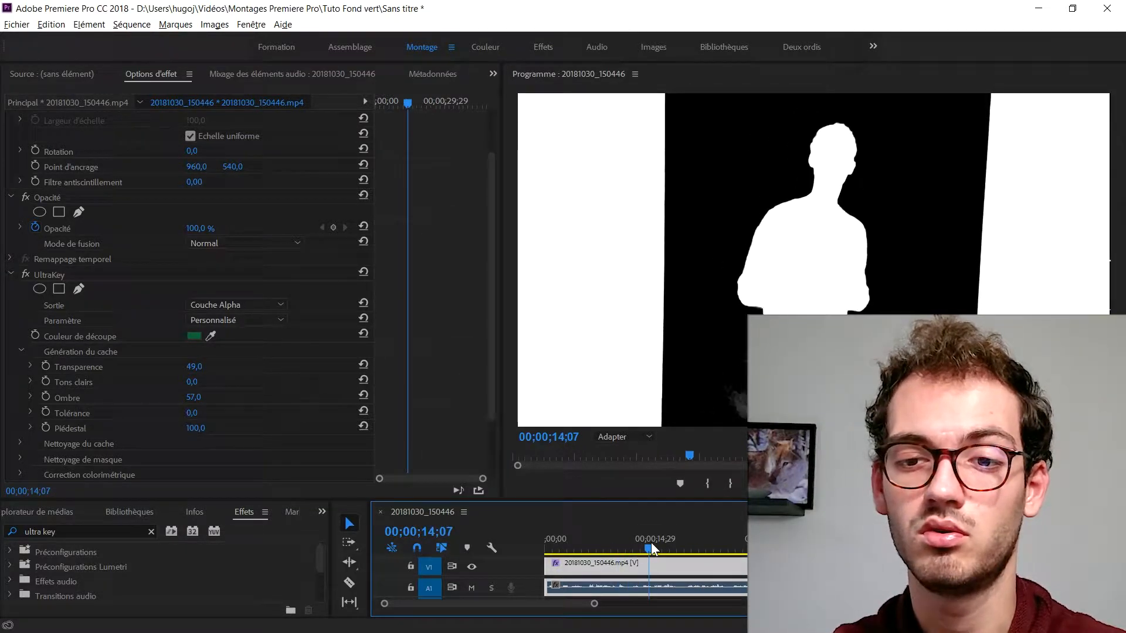
drag(197, 400, 200, 401)
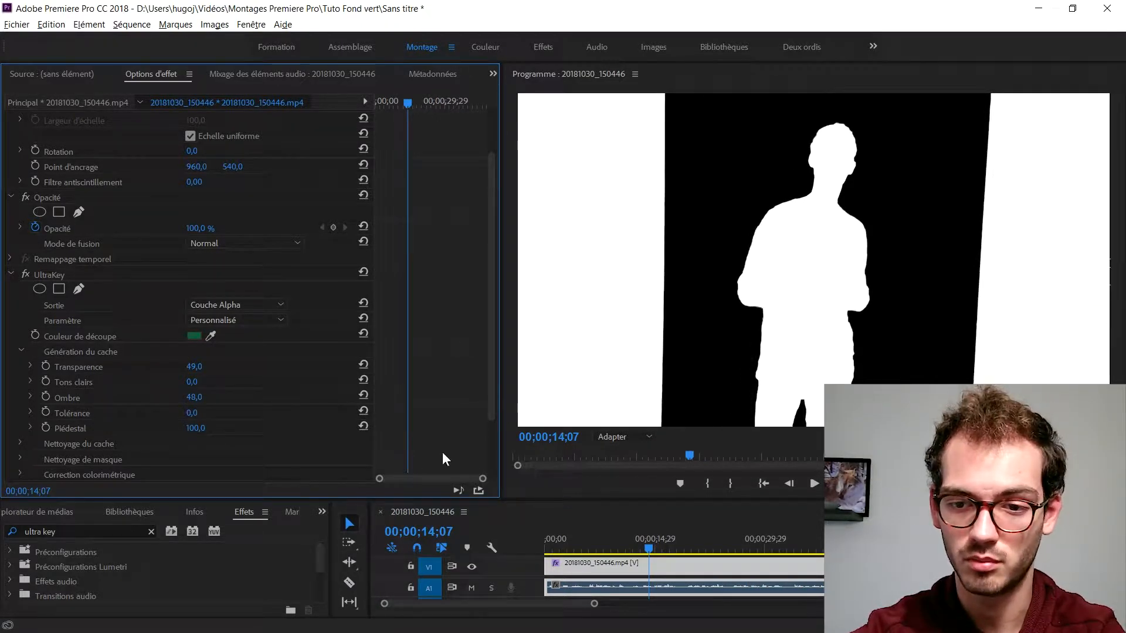
drag(640, 545, 660, 548)
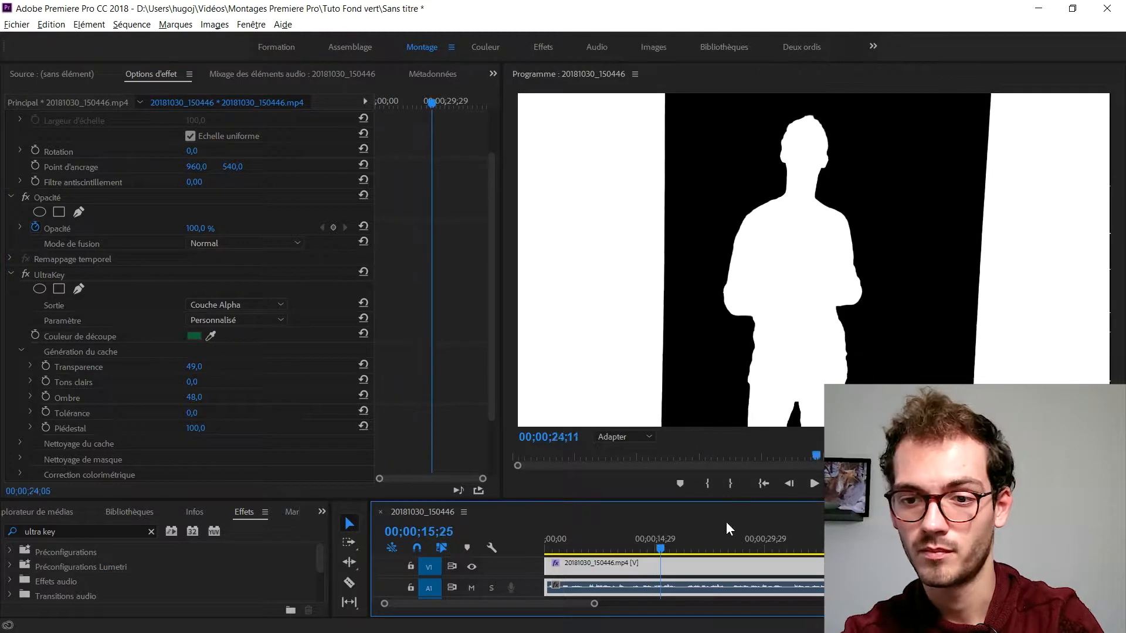
key(space)
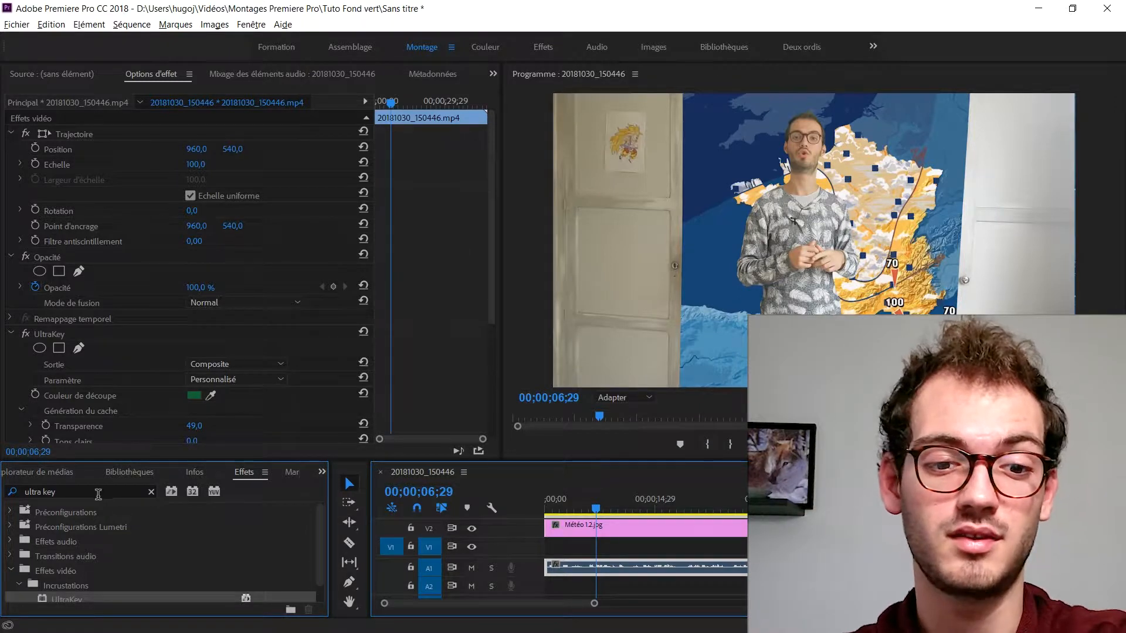
Search the effects for "cache de piste" and apply Incrustation Cache de piste to the keyed clip on track V3.
click(66, 492)
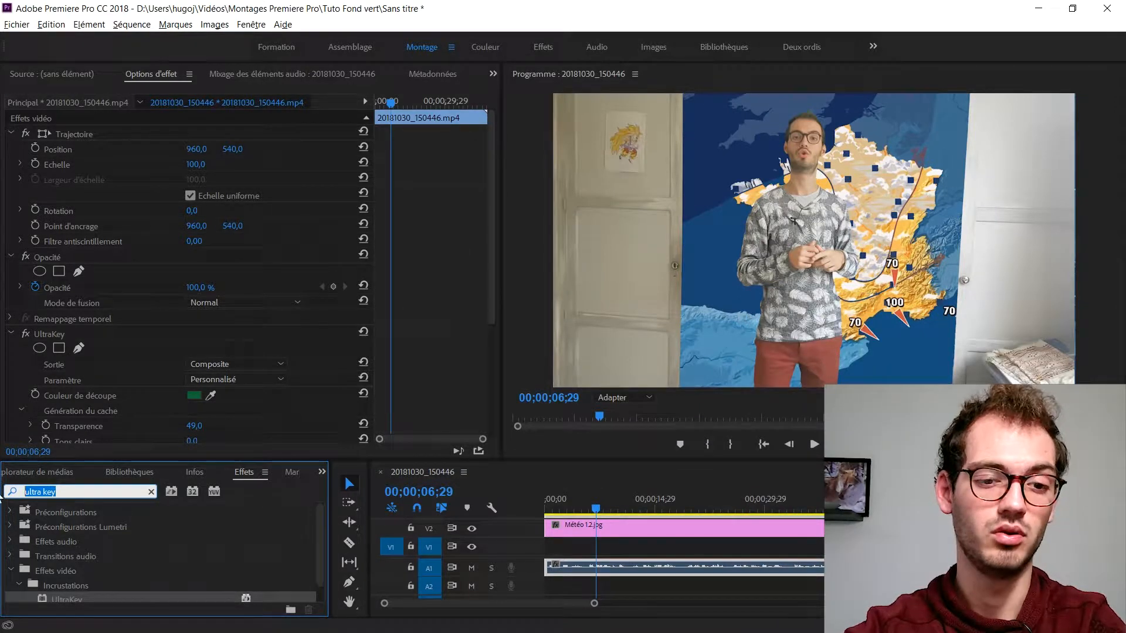
text(cache de pi)
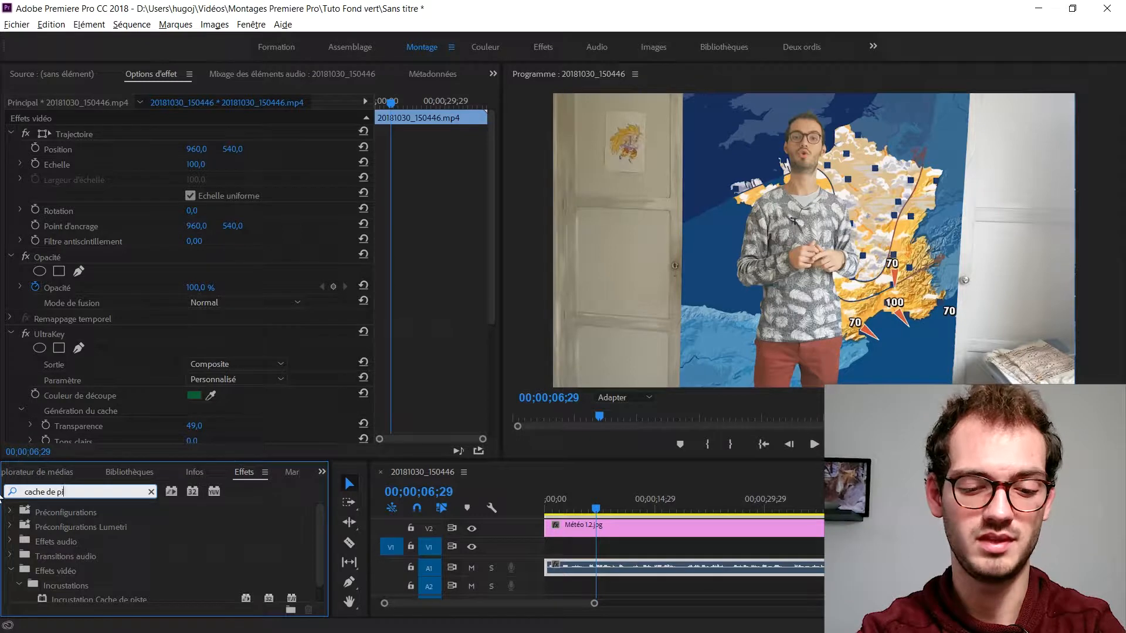
text(ste)
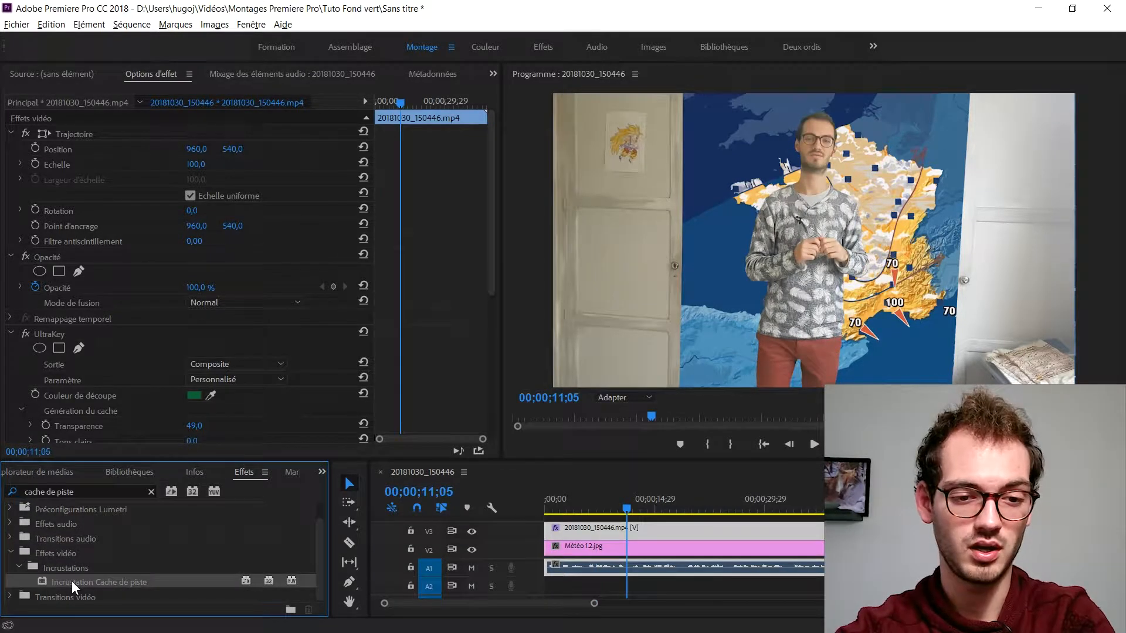
click(104, 582)
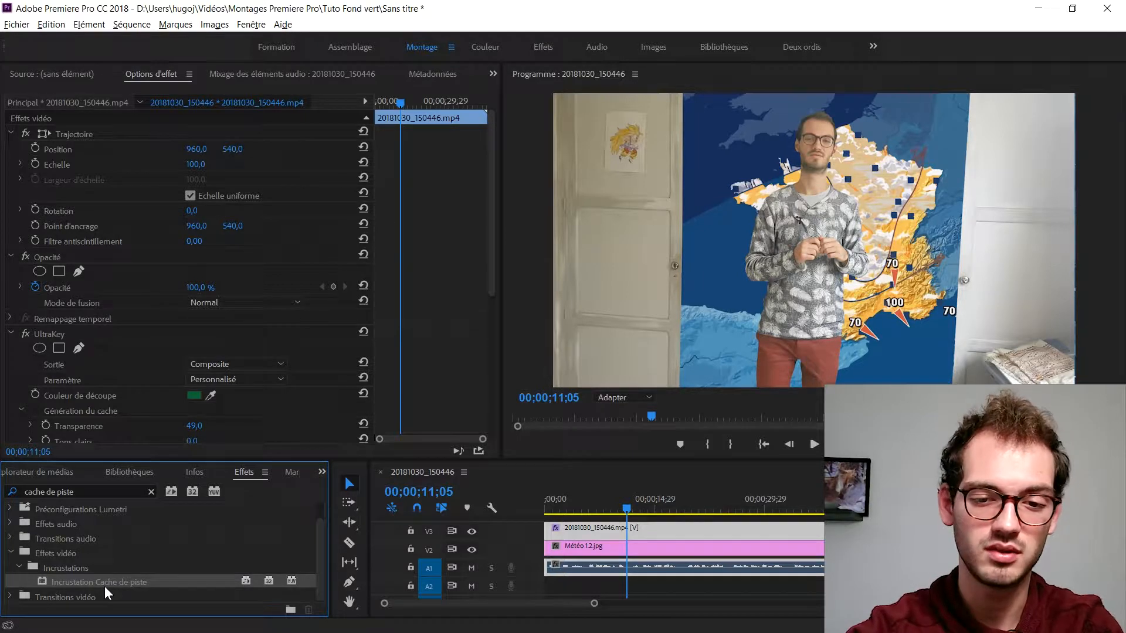
drag(98, 582, 580, 534)
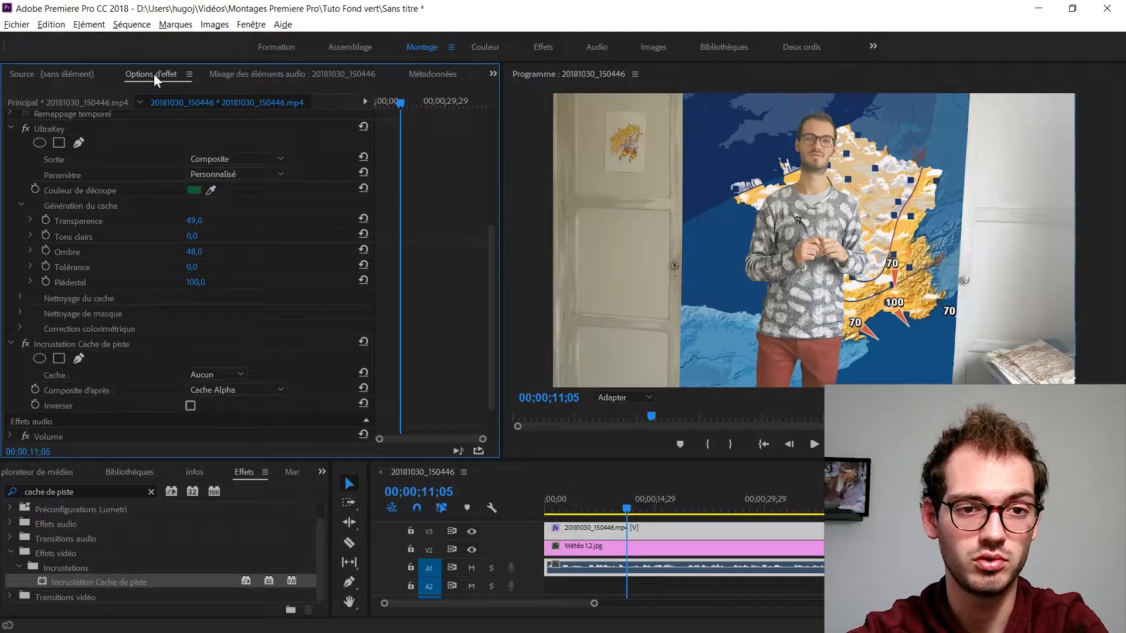
Draw a closed pen mask for Incrustation Cache de piste around the door at the frame's left edge, with the preview at 25 %.
scroll(37, 344, down, 2)
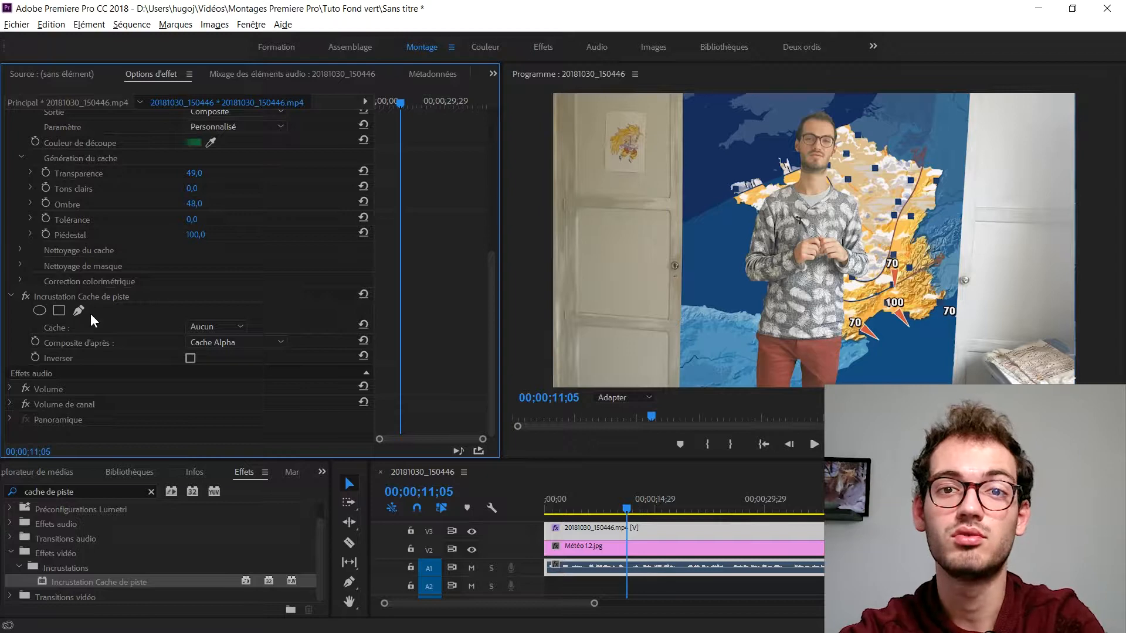
click(79, 312)
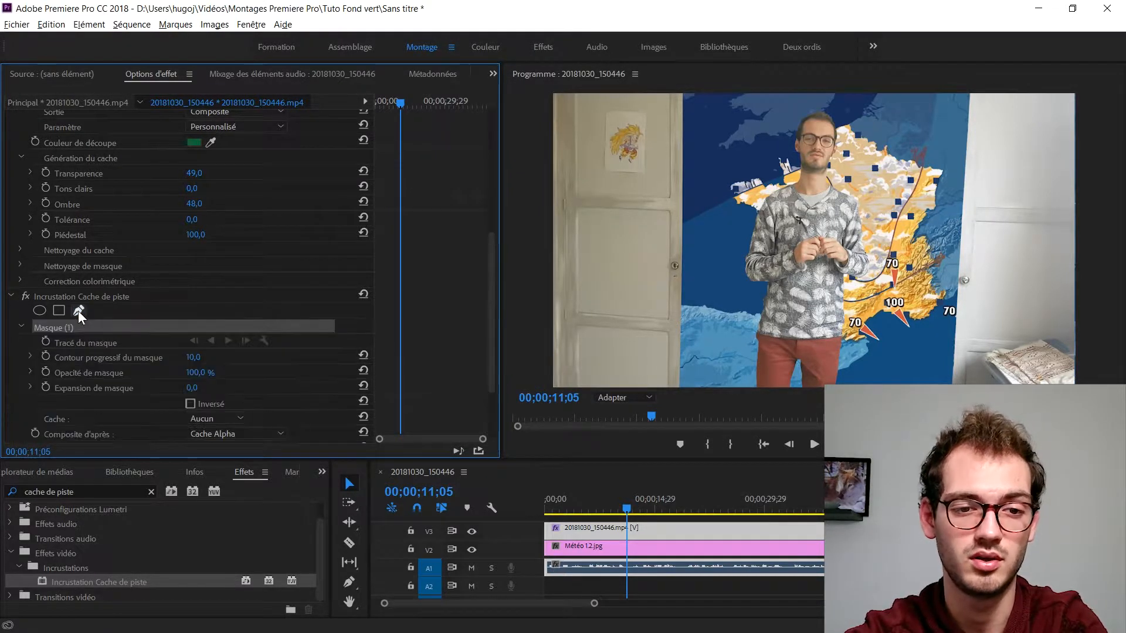
scroll(65, 334, down, 2)
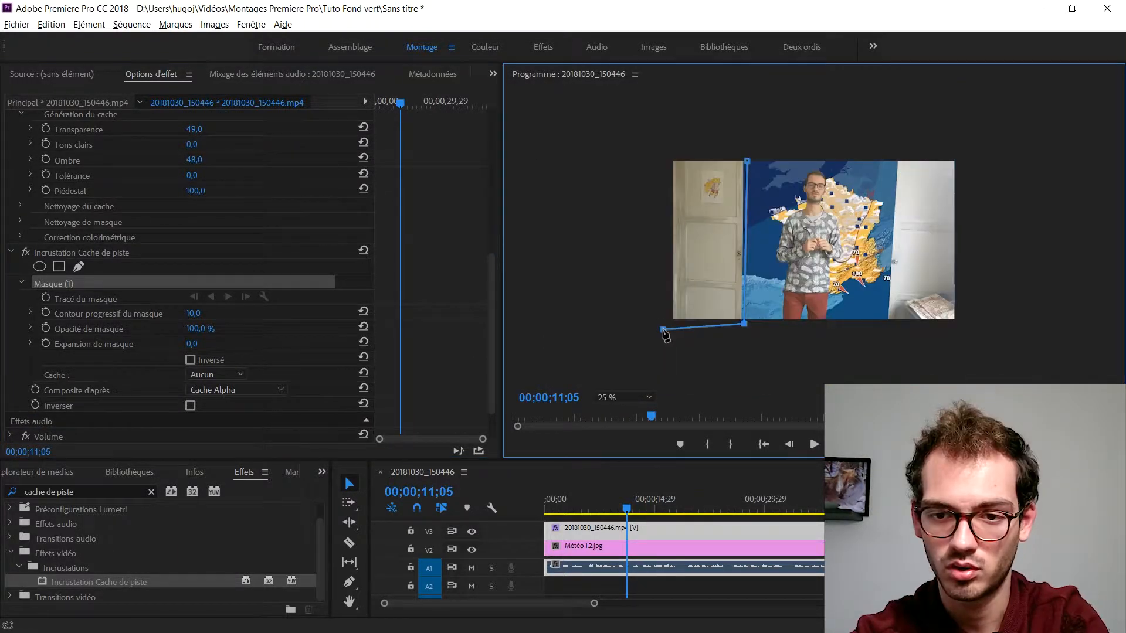
click(659, 148)
click(747, 162)
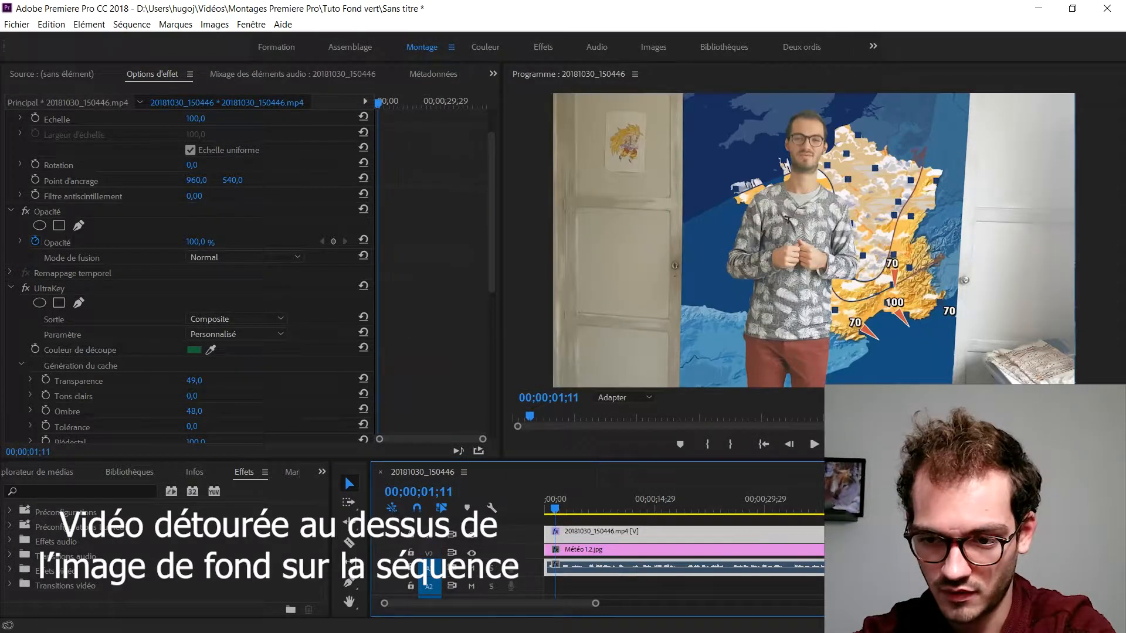
Add one video track after Vidéo 3 and one standard audio track after Audio 3 to the sequence.
click(565, 520)
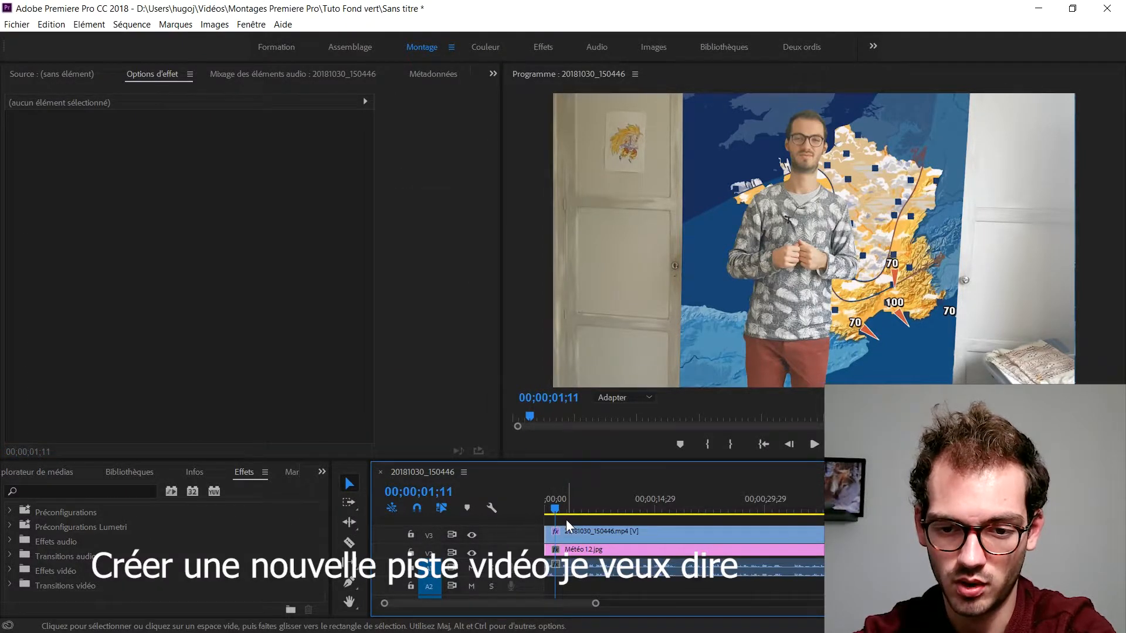
right_click(565, 520)
click(591, 447)
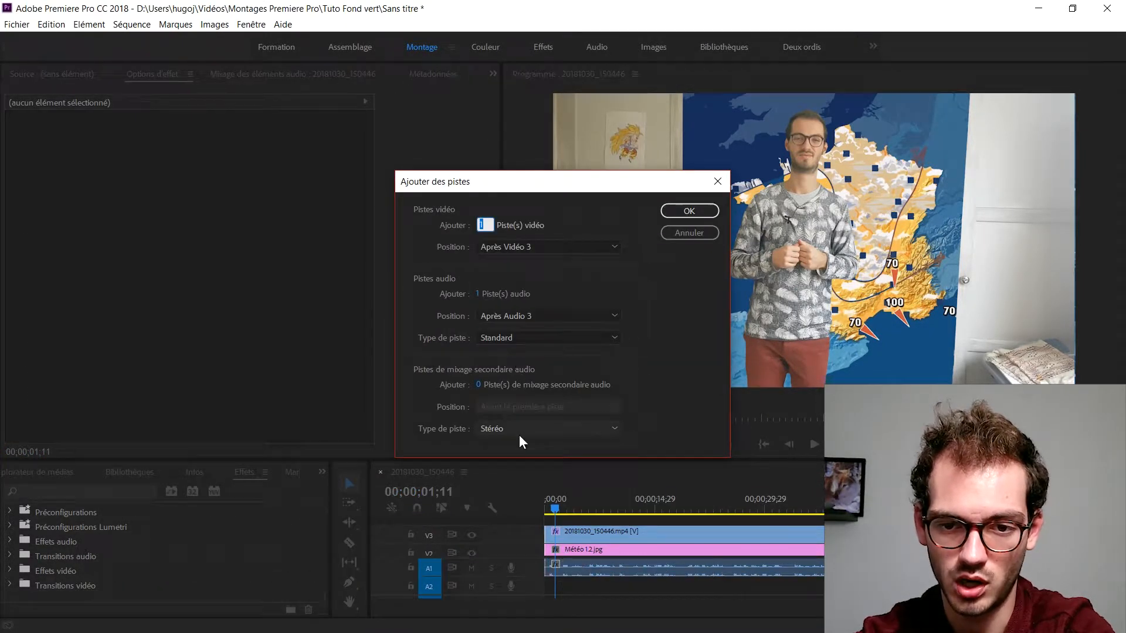
click(688, 212)
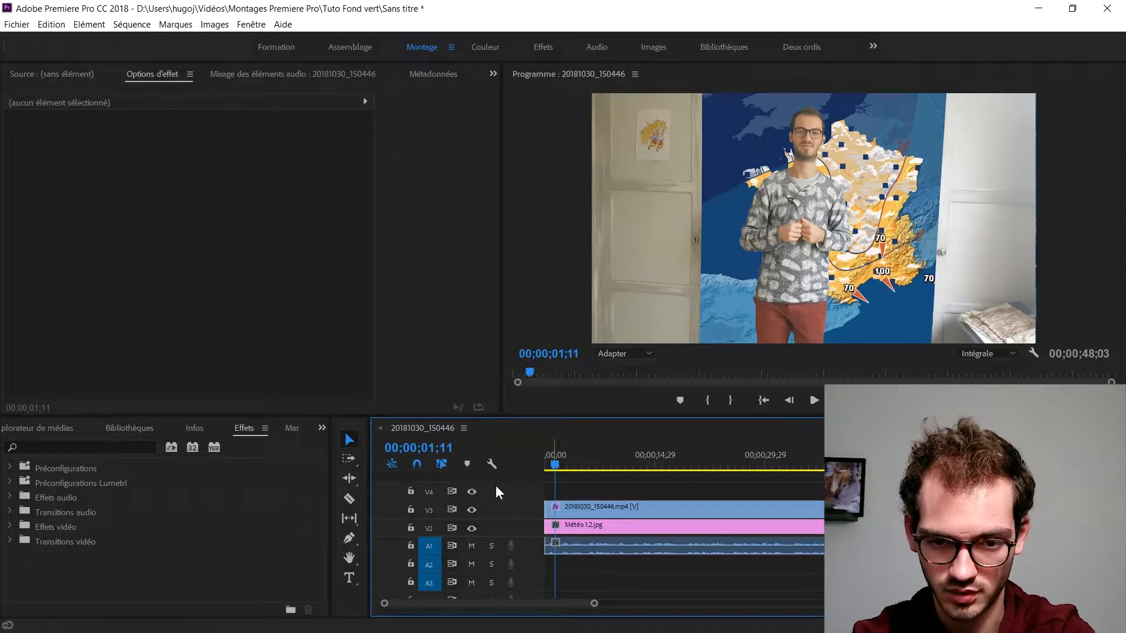
Set Incrustation Cache de piste on the keyed clip to Cache par lumi. with Vidéo 4 as Cache, and Masque (1) opacity to 100 %.
click(638, 508)
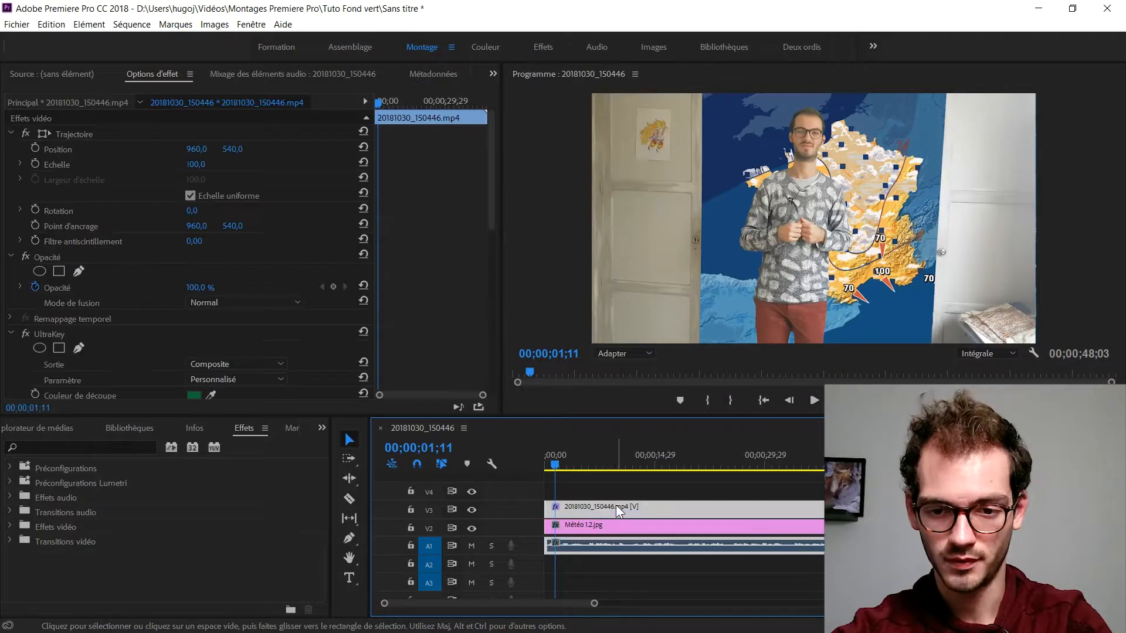
scroll(141, 334, down, 5)
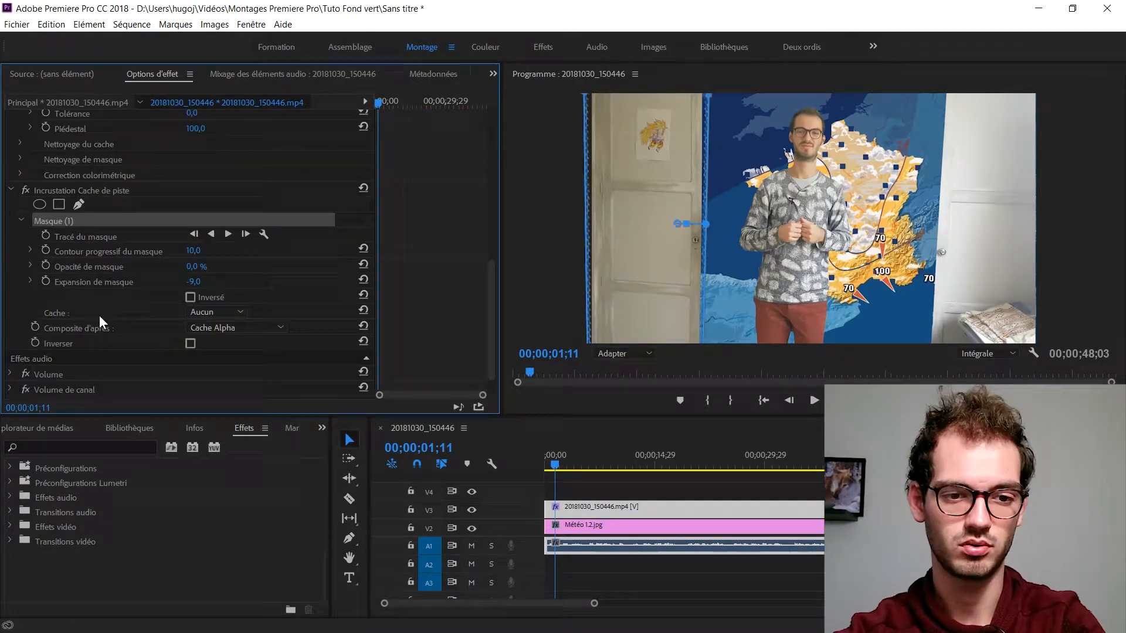
click(261, 329)
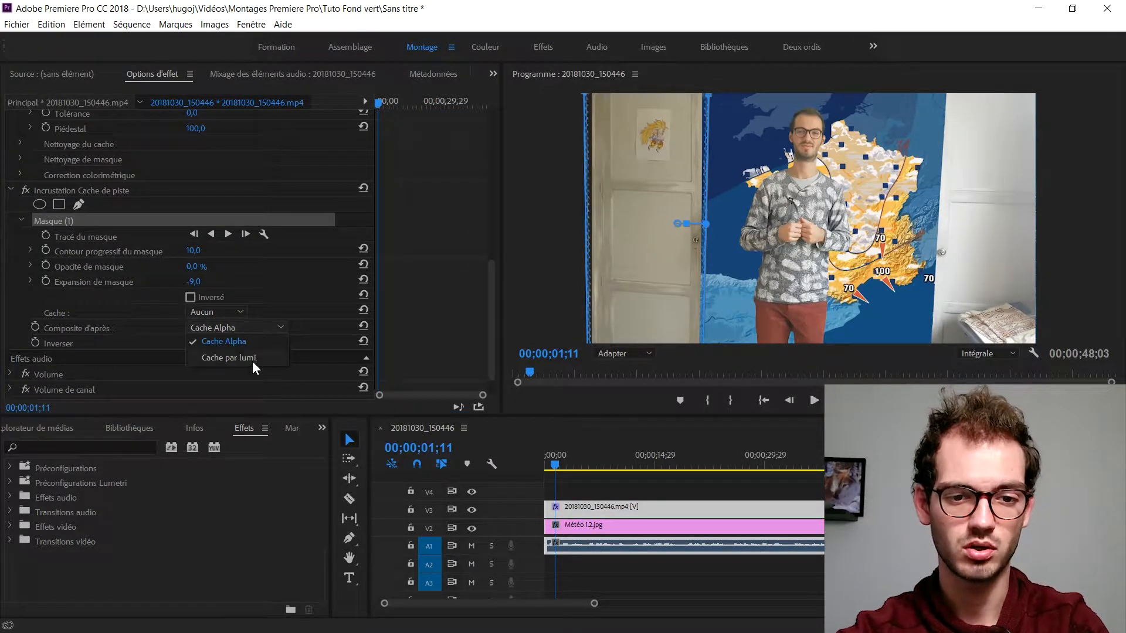
click(252, 359)
click(233, 313)
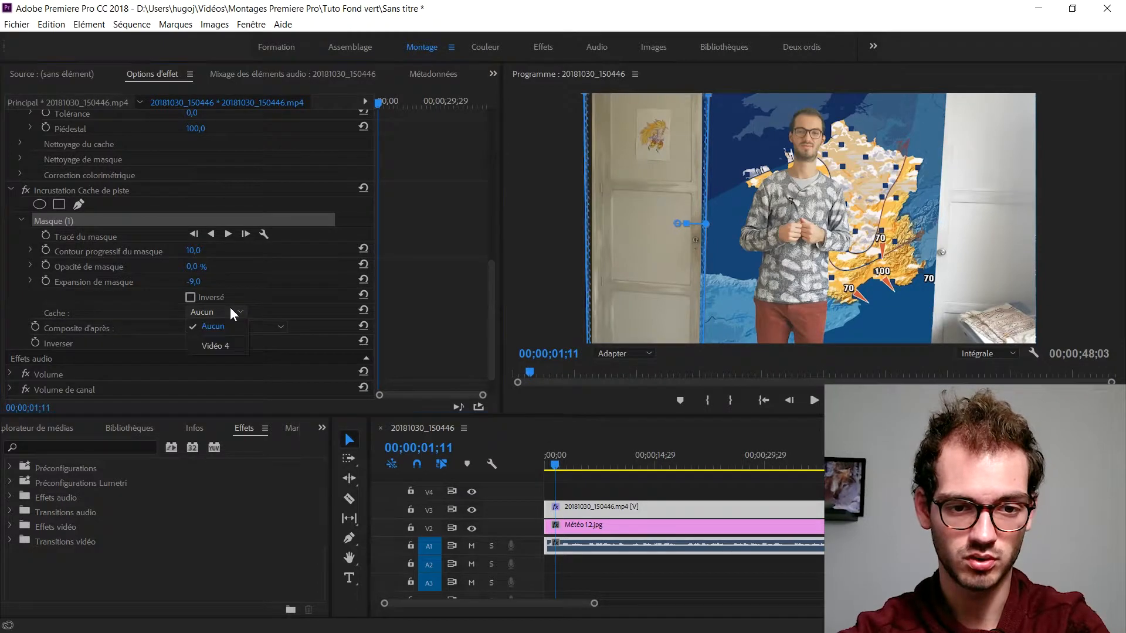
click(225, 348)
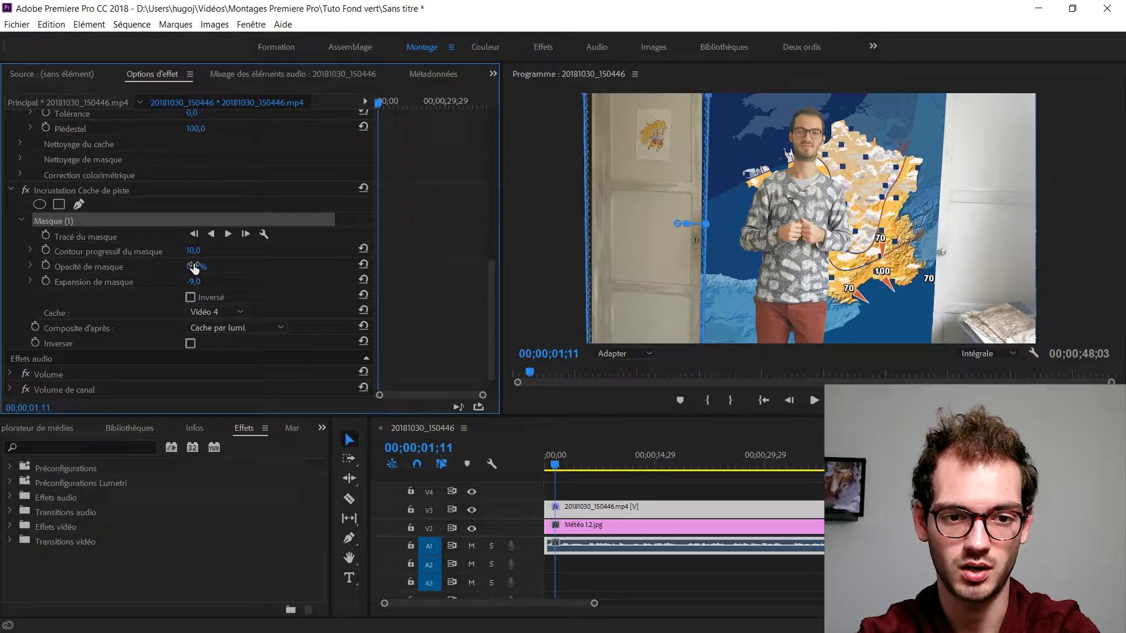
drag(194, 267, 253, 267)
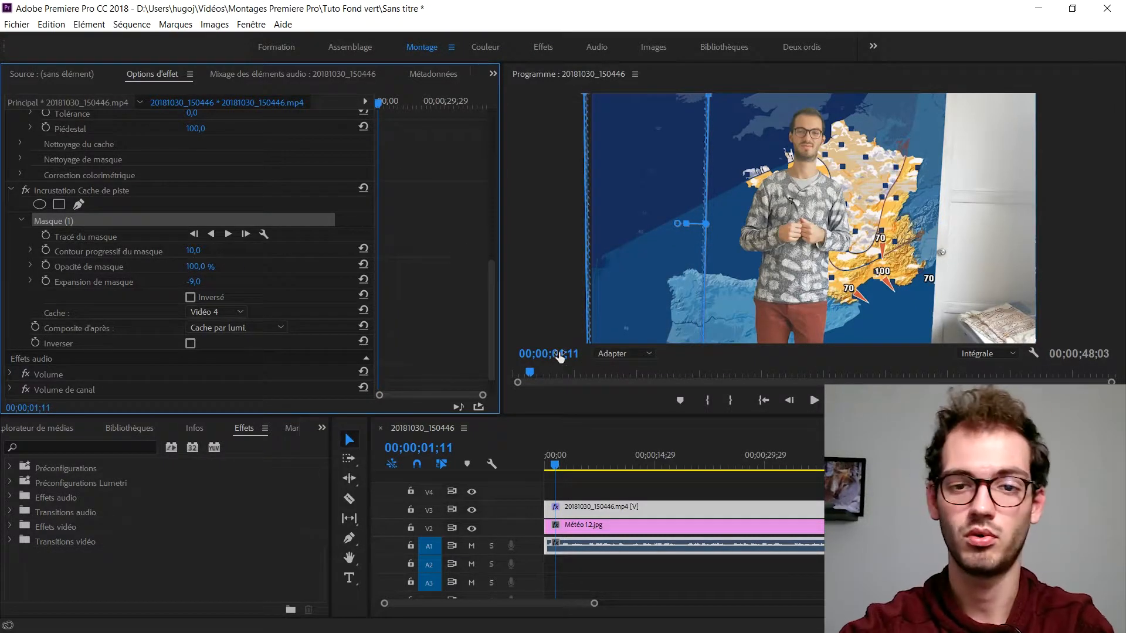
Add a second pen mask to the keyed clip for the wall at the frame's right edge, with the preview at 25 %.
click(622, 354)
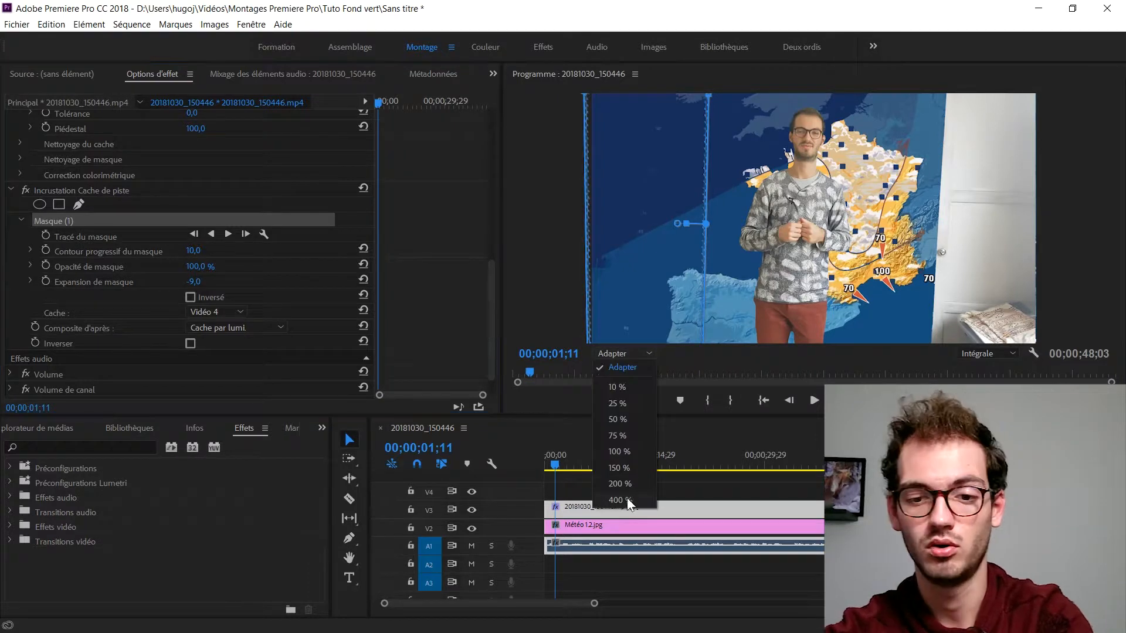
click(617, 403)
scroll(91, 208, up, 5)
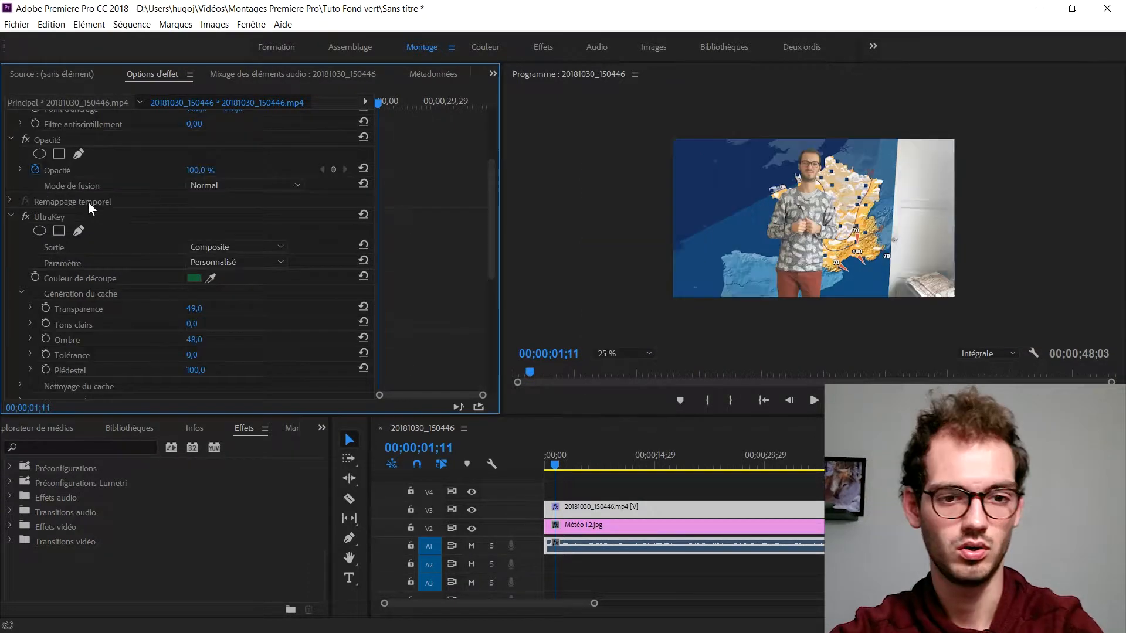
click(79, 232)
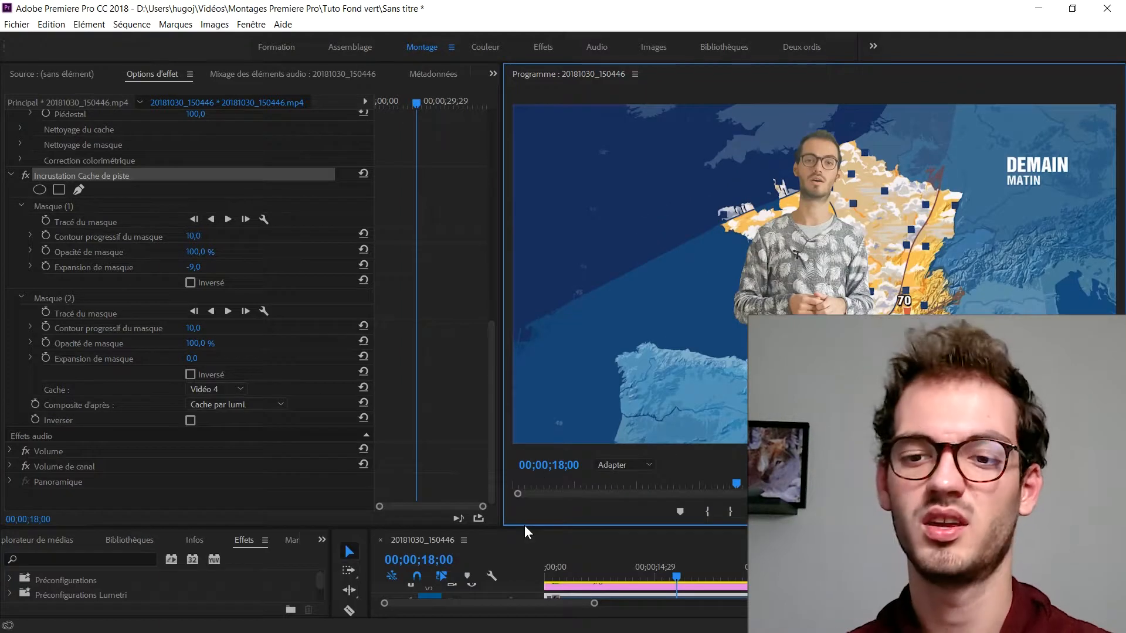
Switch to the Couleur workspace, adjust the keyed clip's basic tone correction and enlarge the programme preview.
click(483, 48)
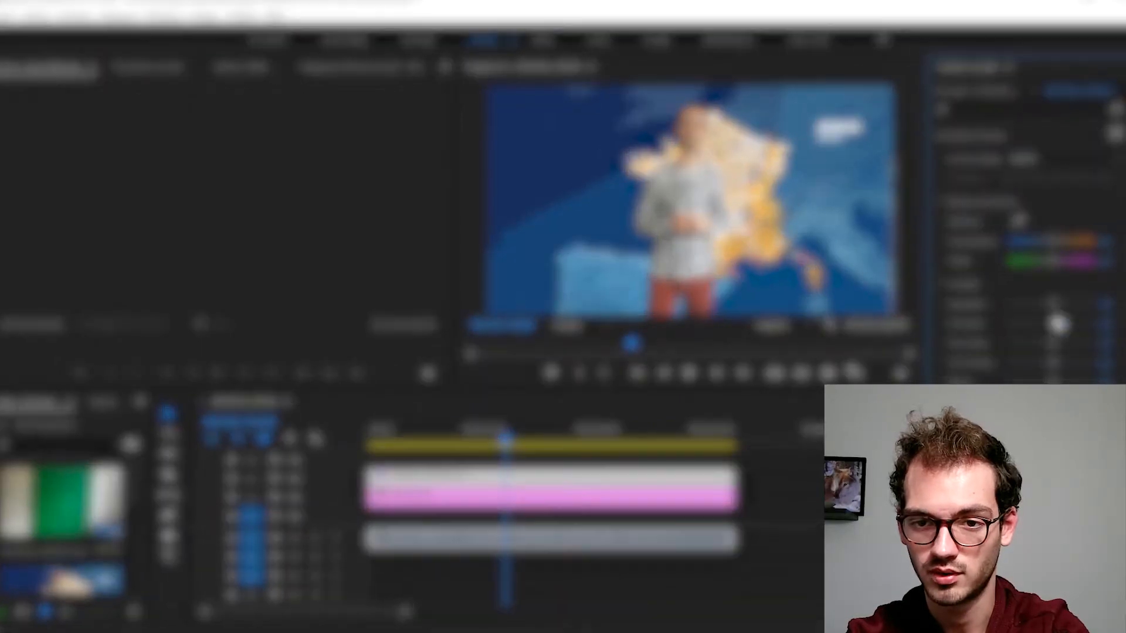
drag(1058, 324, 1009, 324)
drag(623, 387, 623, 563)
drag(457, 462, 154, 462)
drag(1009, 326, 1031, 310)
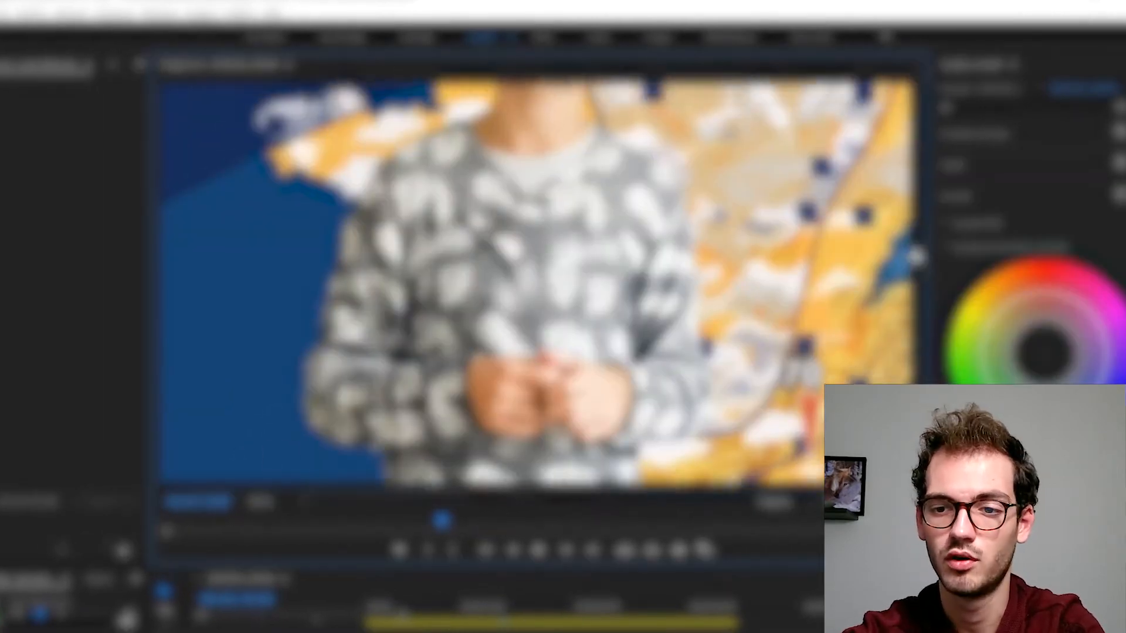